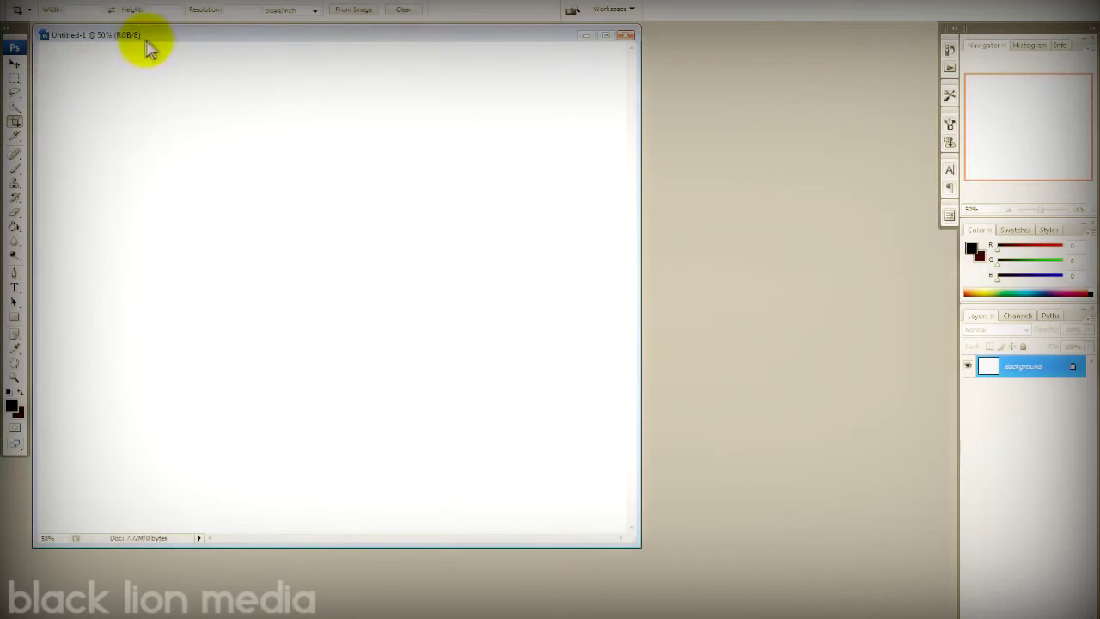
Mark a wide banner-shaped crop area on the new white document.
left_click_drag(146, 47, 370, 79)
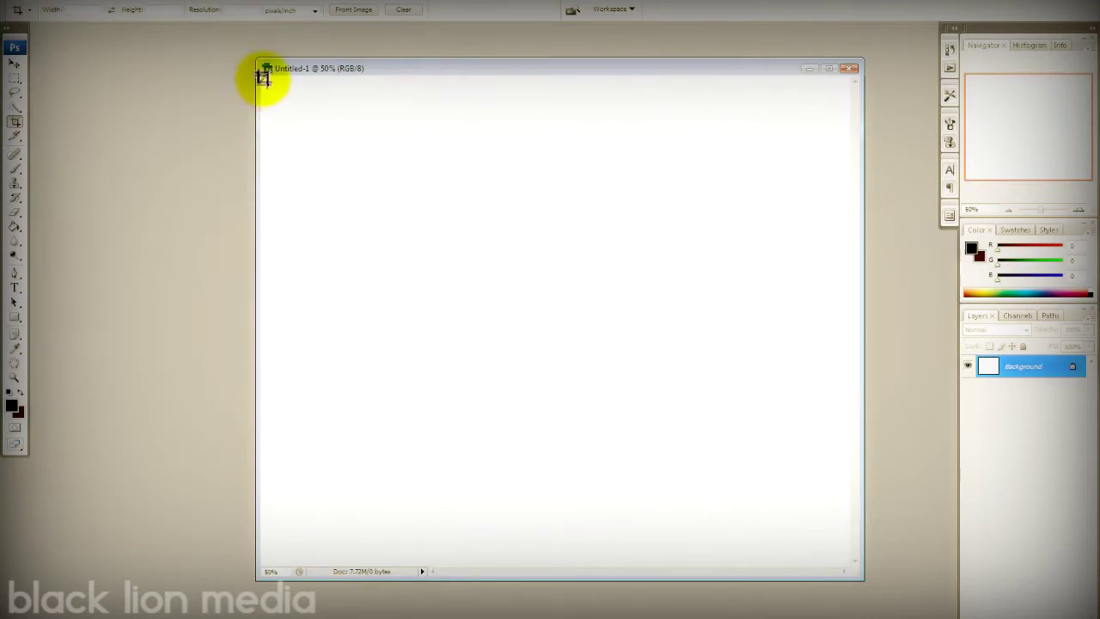
Apply the wide banner crop and browse to the Pictures folder.
key("Return")
left_click_drag(705, 258, 766, 331)
left_click(13, 8)
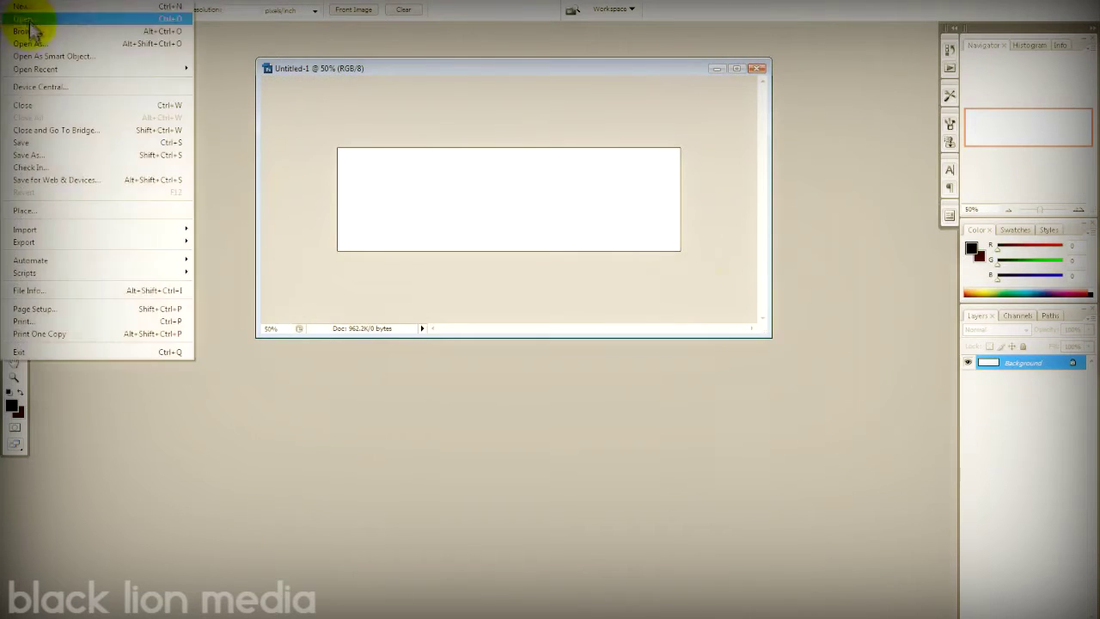
left_click(26, 39)
left_click(295, 191)
double_click(395, 286)
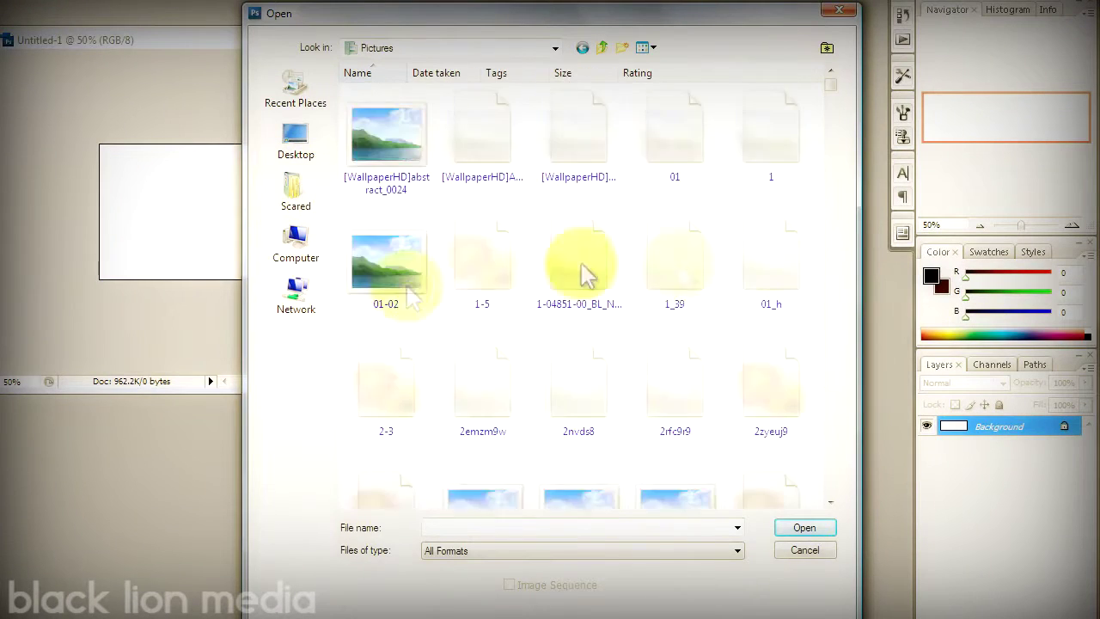
Open the 36037030-Full soldier image and erase its white background.
scroll(833, 110, "down", 5)
scroll(834, 110, "down", 5)
scroll(836, 138, "down", 3)
left_click_drag(831, 142, 833, 129)
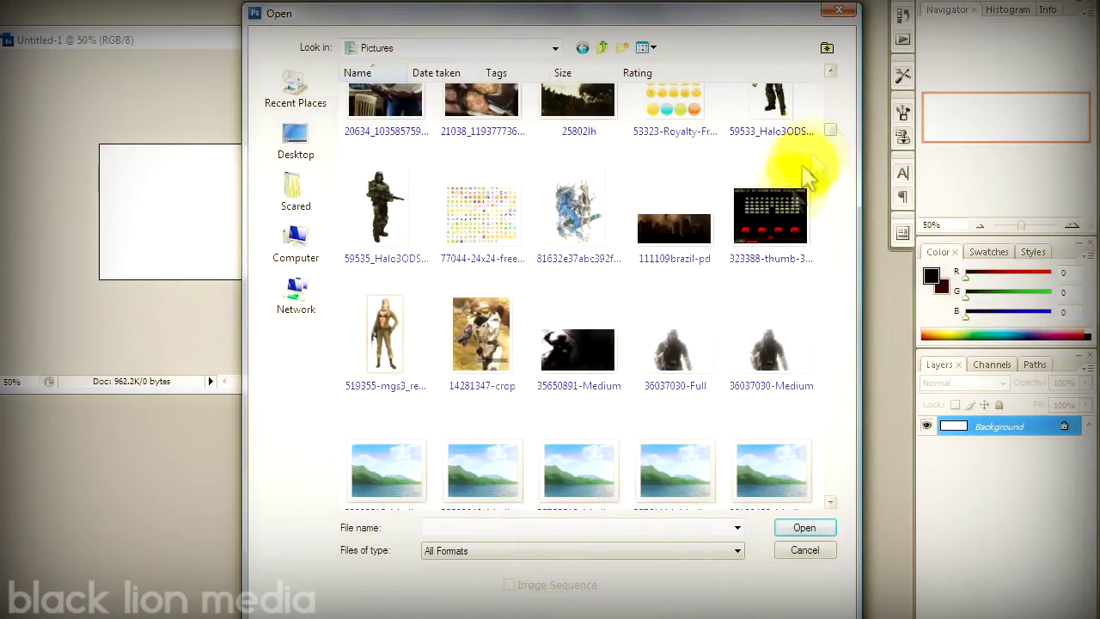
left_click(670, 351)
left_click(803, 527)
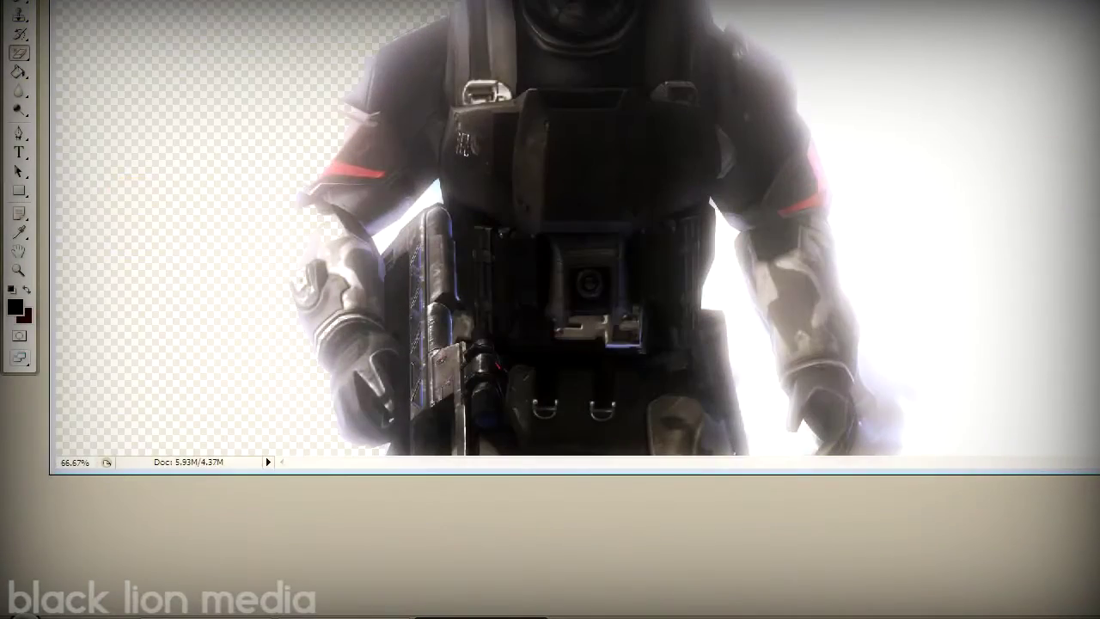
left_click(435, 202)
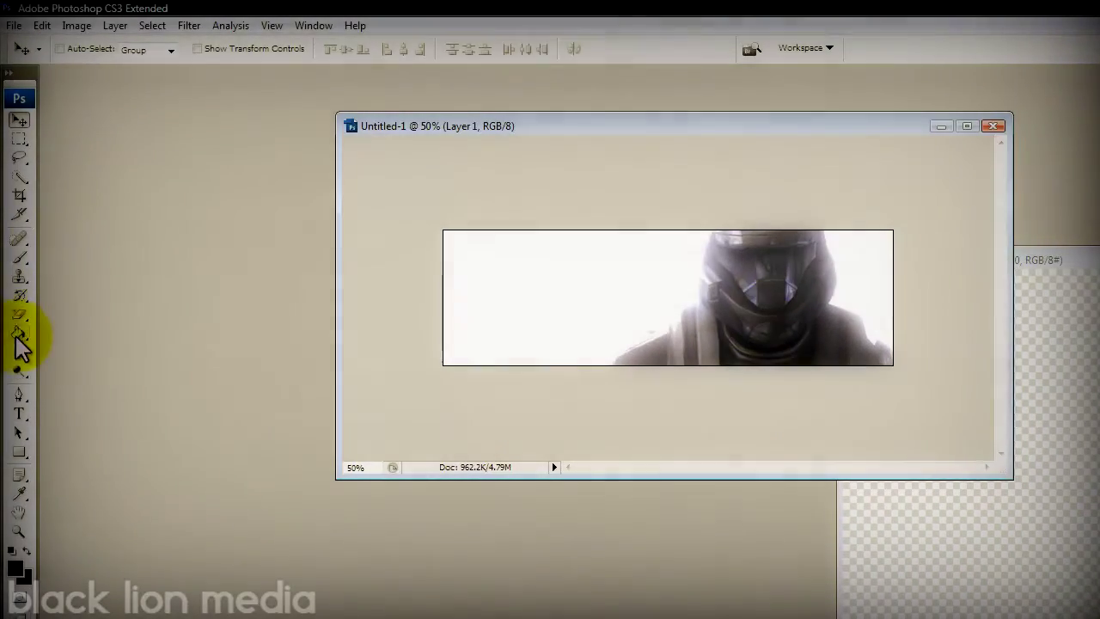
left_click(19, 314)
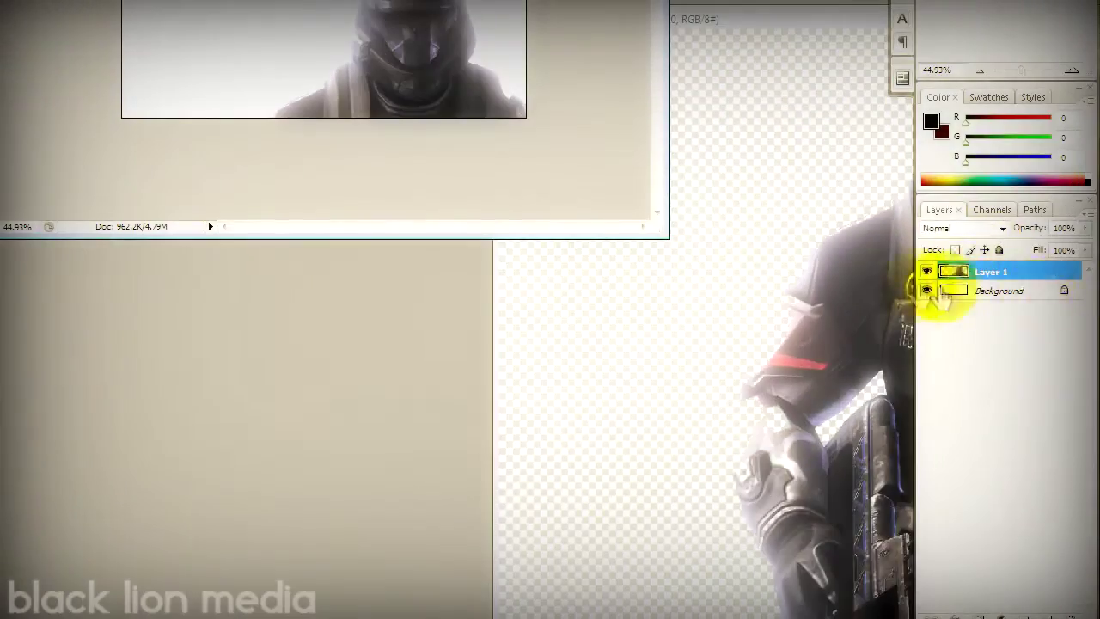
Convert the locked Background into editable Layer 0.
double_click(946, 290)
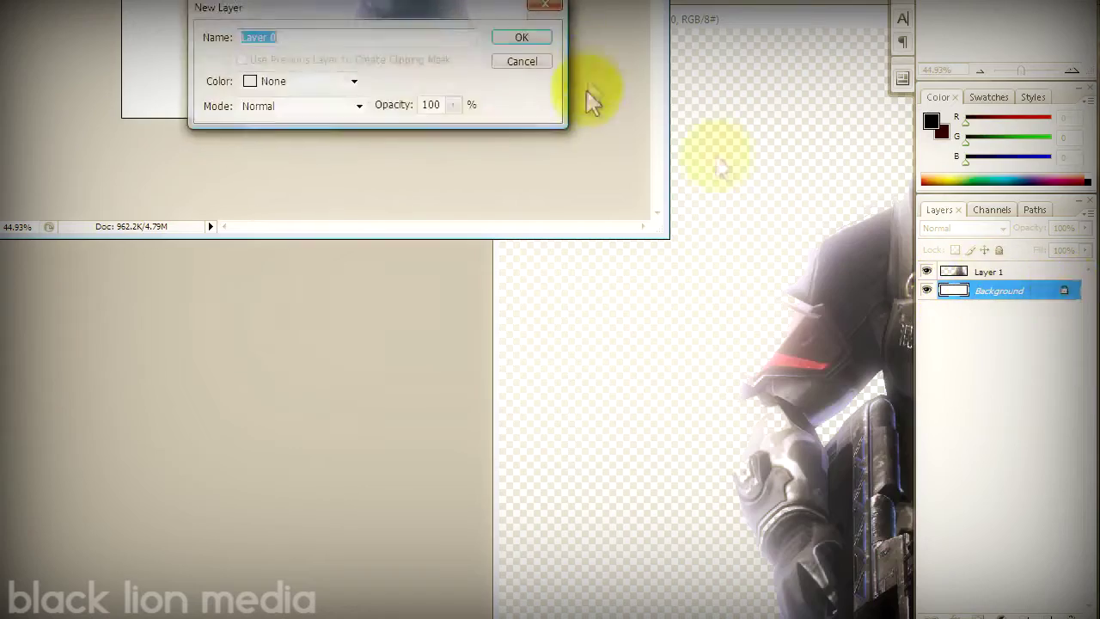
left_click(521, 36)
left_click(95, 1)
mouse_move(126, 105)
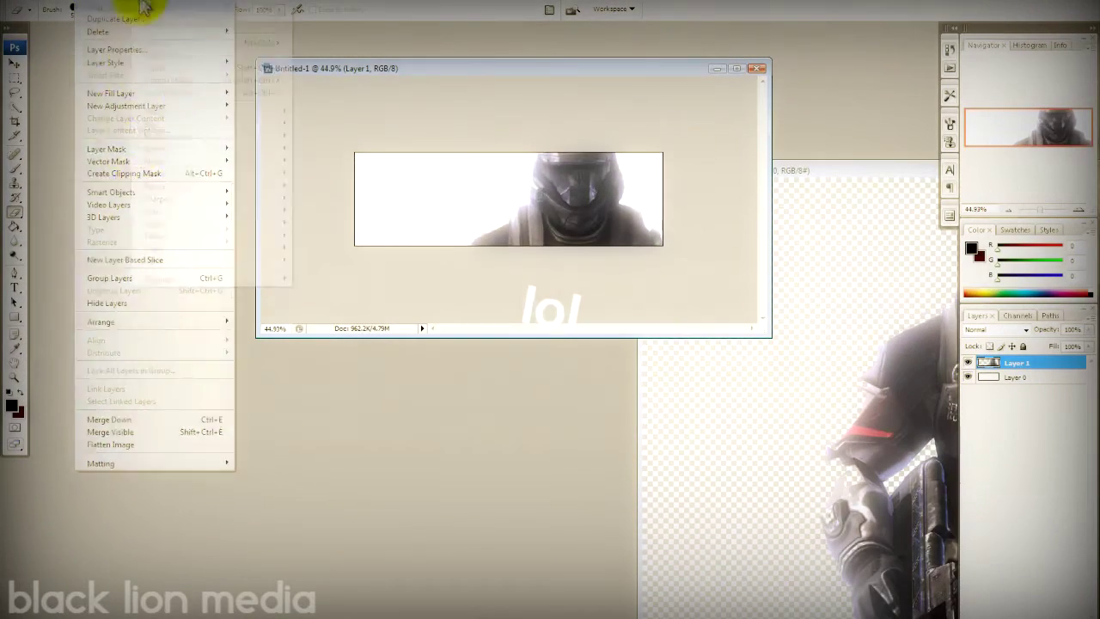
Apply the Sharpen filter to the soldier layer three times.
left_click(150, 2)
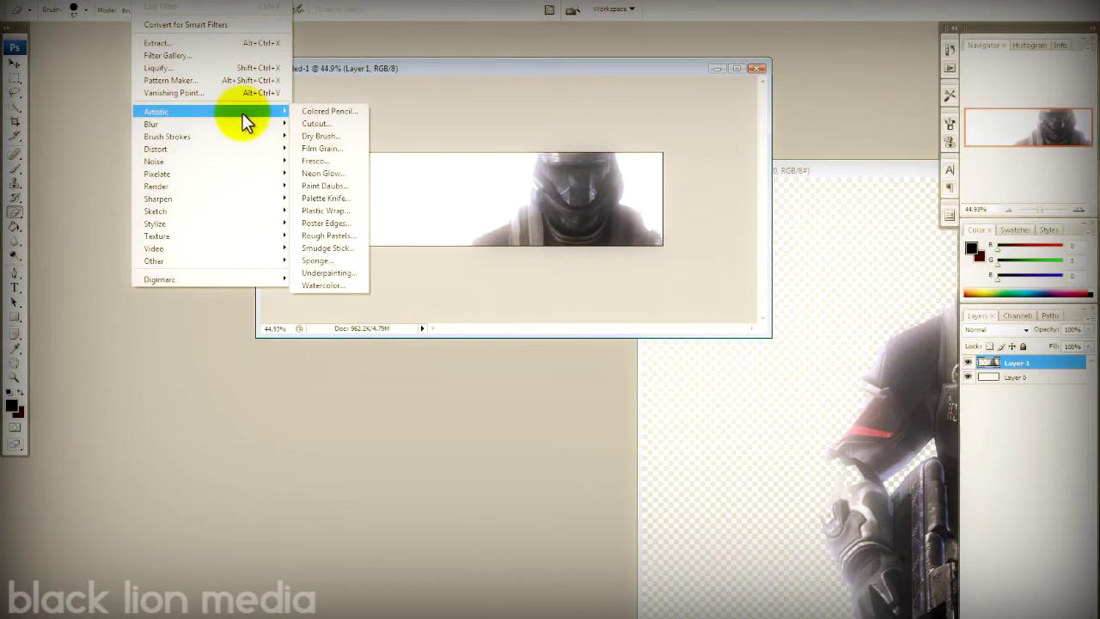
mouse_move(155, 210)
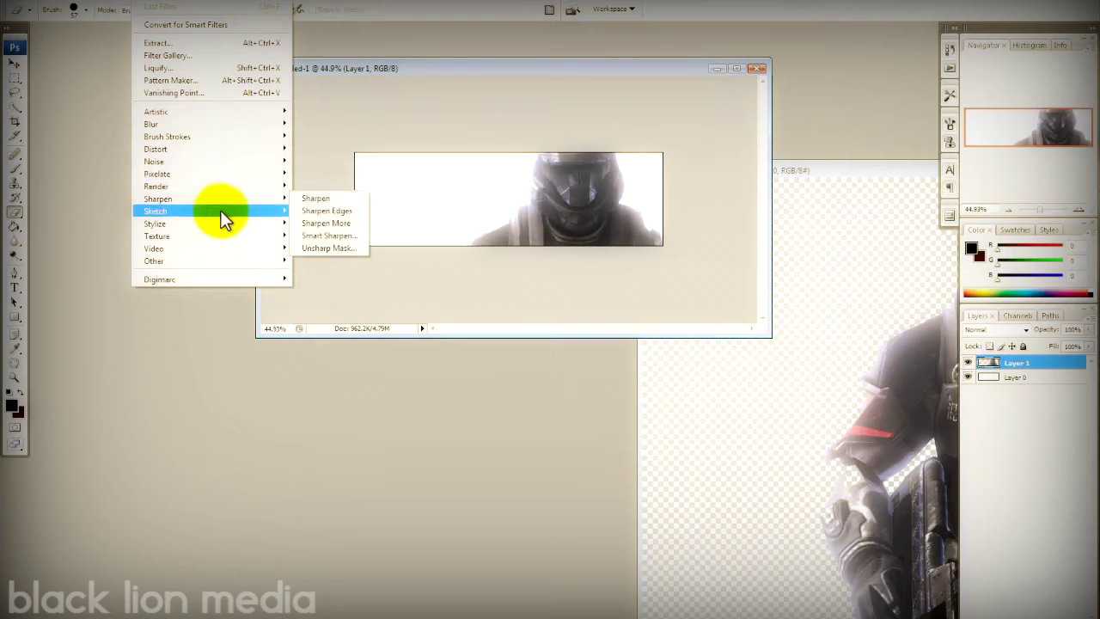
left_click(302, 198)
left_click(146, 4)
left_click(325, 199)
left_click(146, 4)
left_click(327, 198)
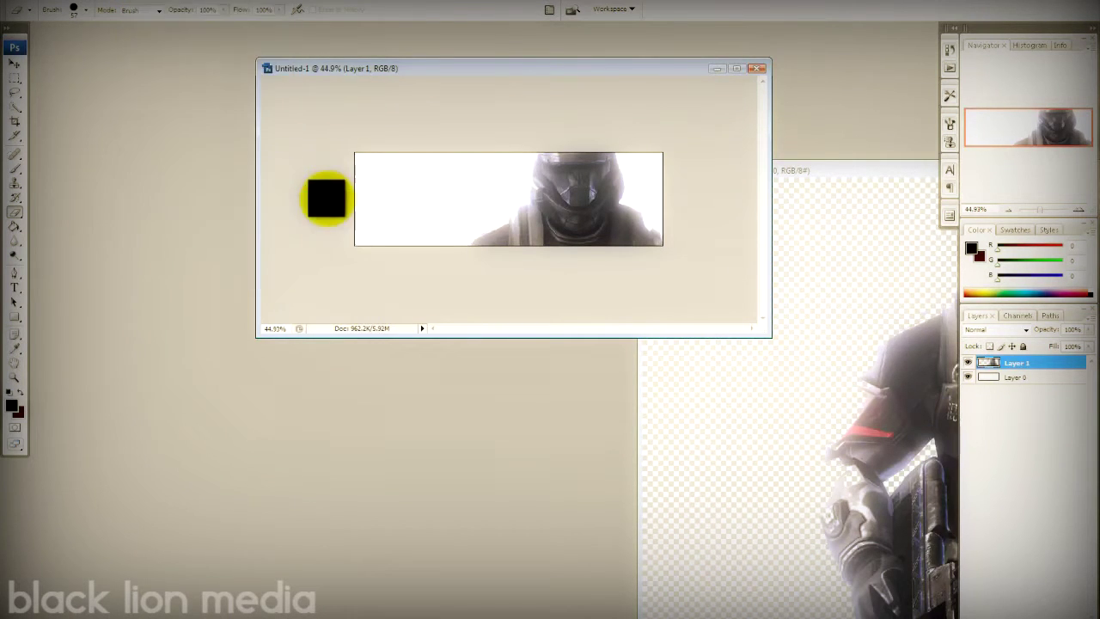
Drag in another soldier copy as Layer 2.
right_click(985, 363)
left_click(1008, 440)
left_click_drag(834, 453, 524, 307)
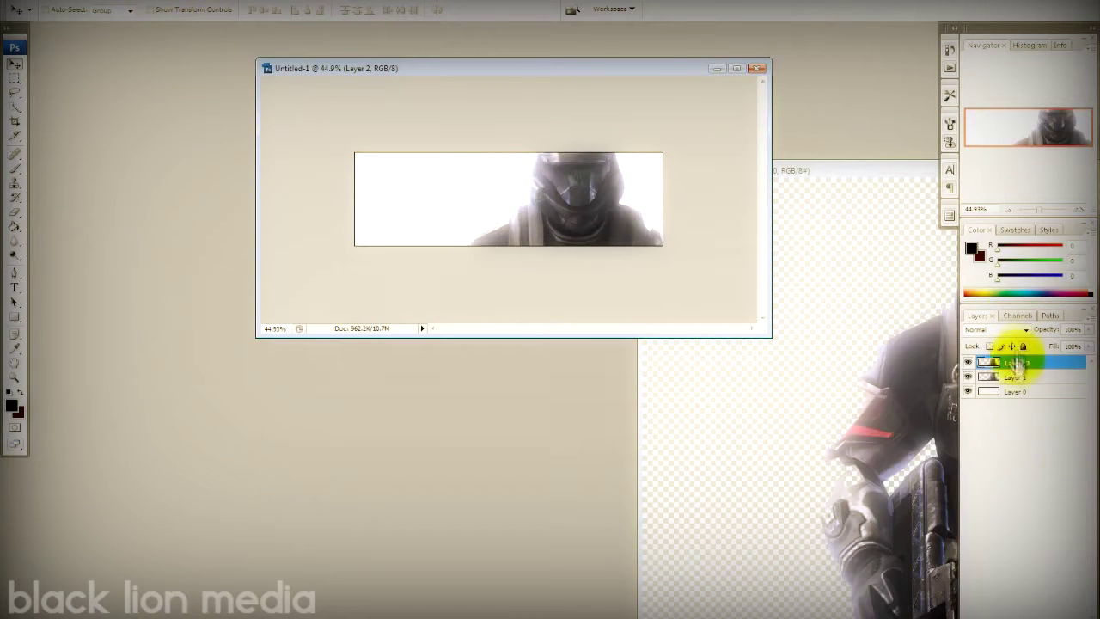
Set Layer 2 to Color Dodge blend mode at 54% opacity.
left_click(1025, 331)
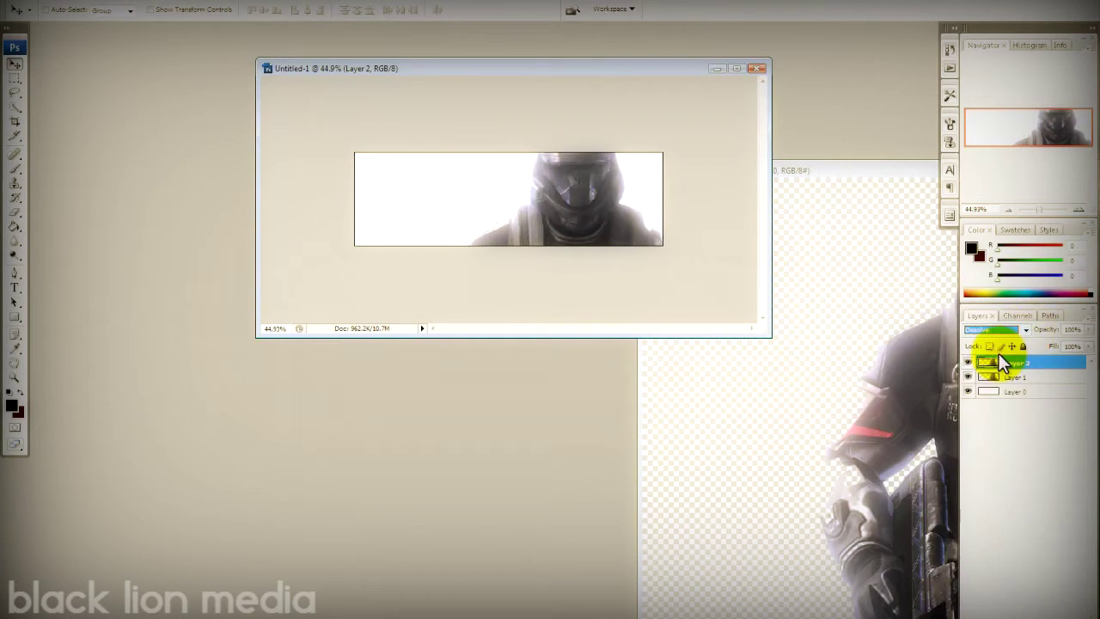
left_click(1007, 395)
left_click(1026, 330)
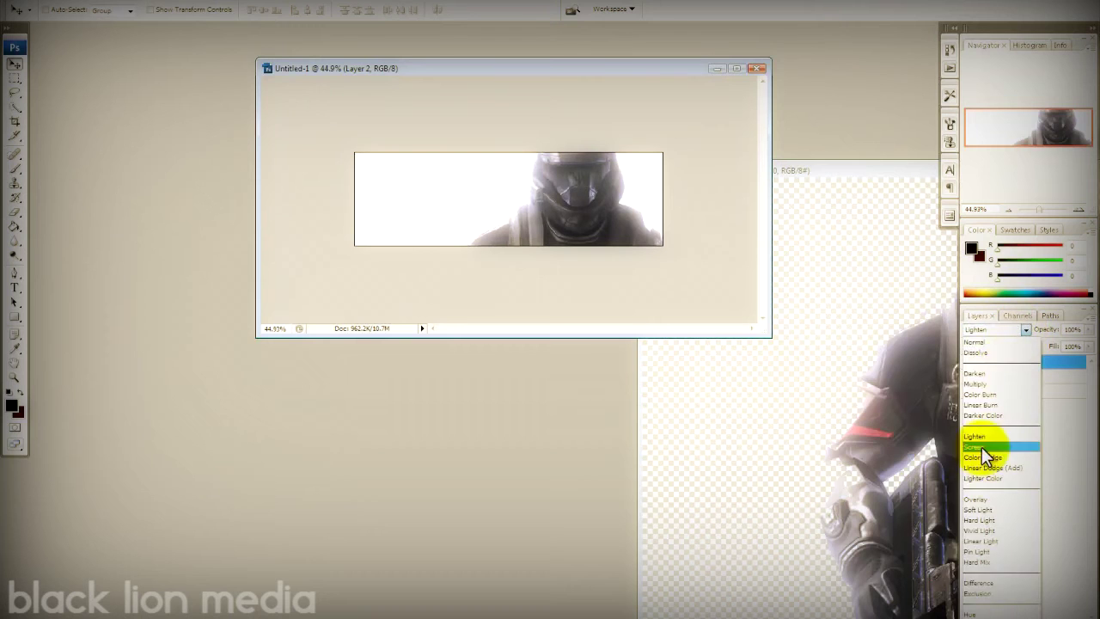
left_click(980, 447)
left_click(1027, 332)
left_click(985, 457)
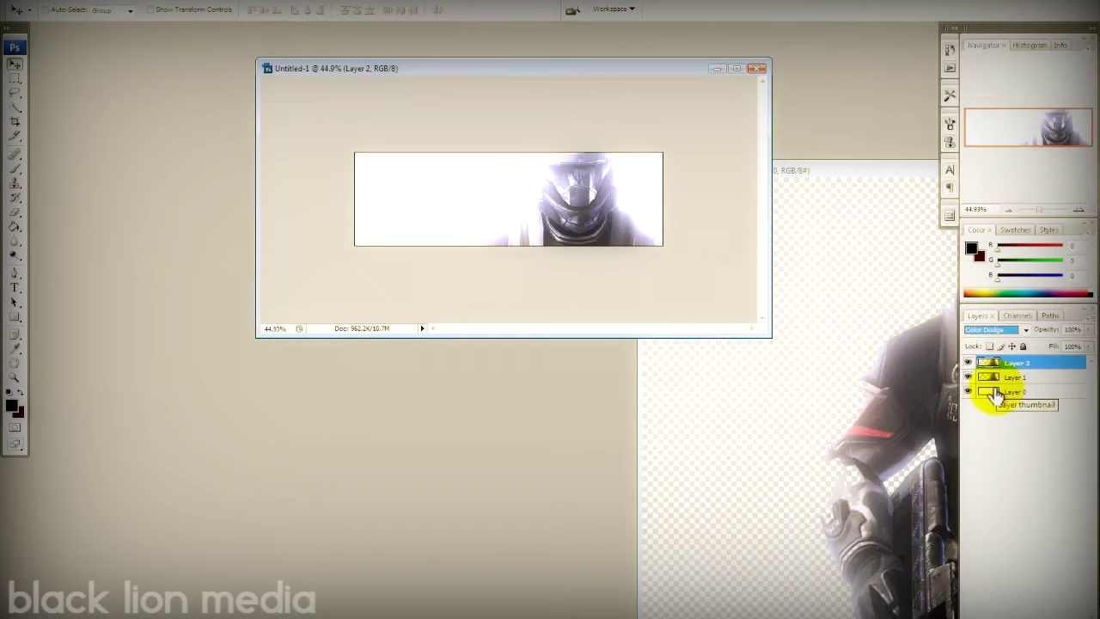
left_click(993, 378)
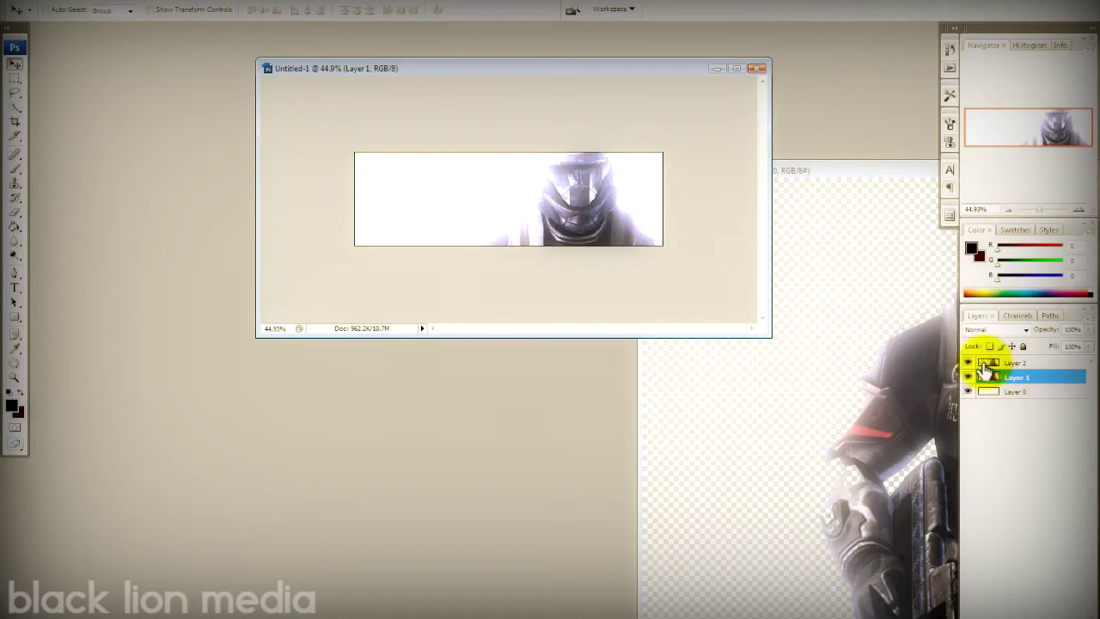
left_click_drag(1091, 341, 1068, 344)
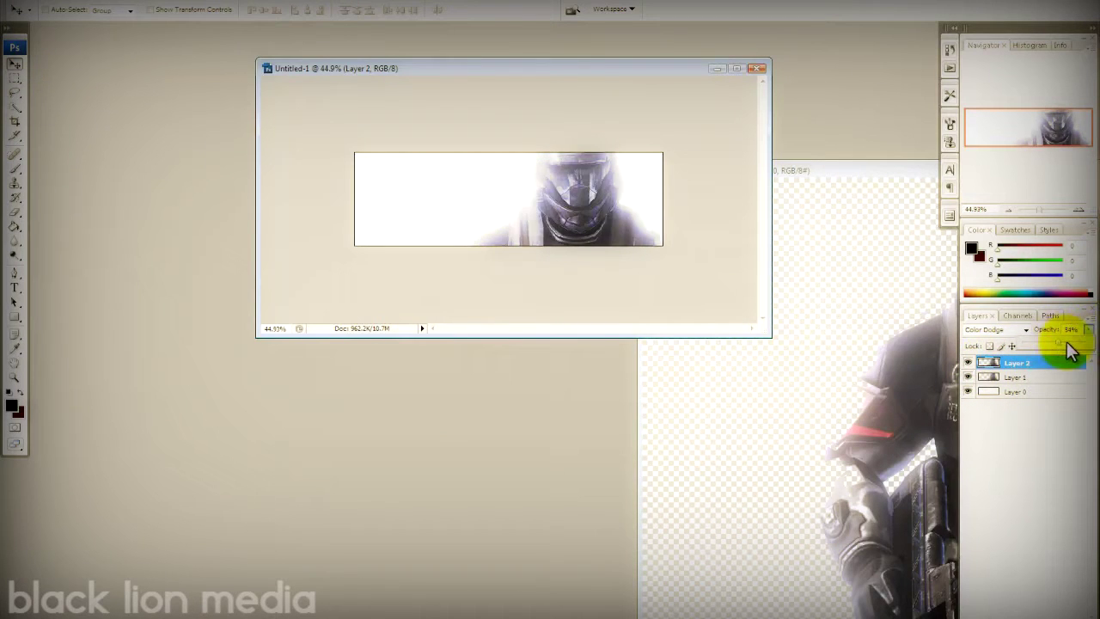
left_click(19, 7)
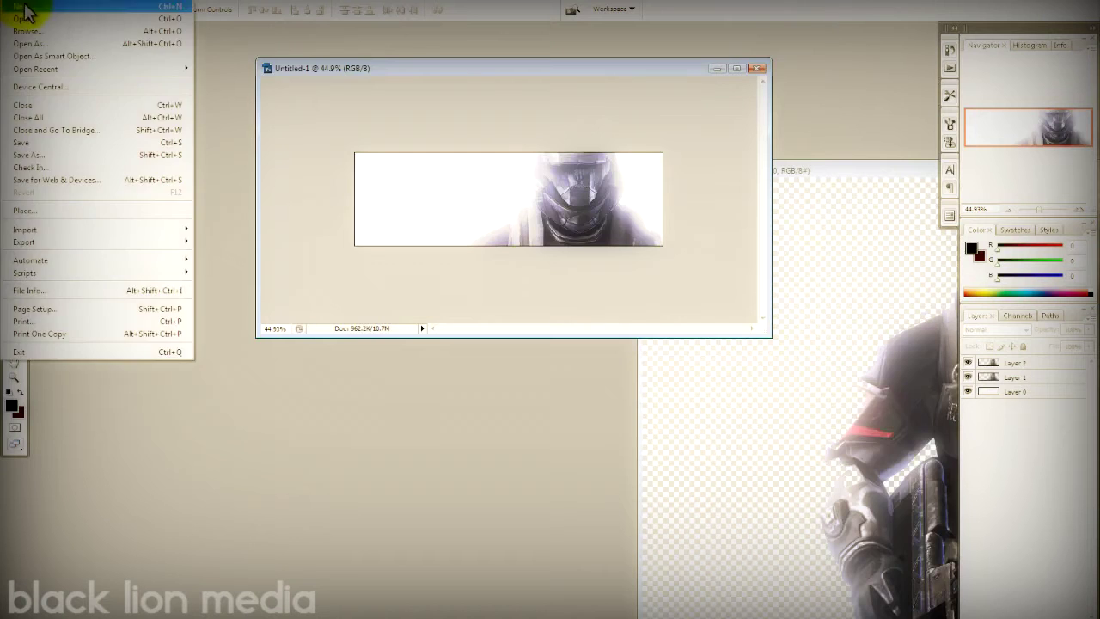
Open 1_39.jpg and drag it into the banner as Layer 3.
left_click(30, 33)
double_click(765, 245)
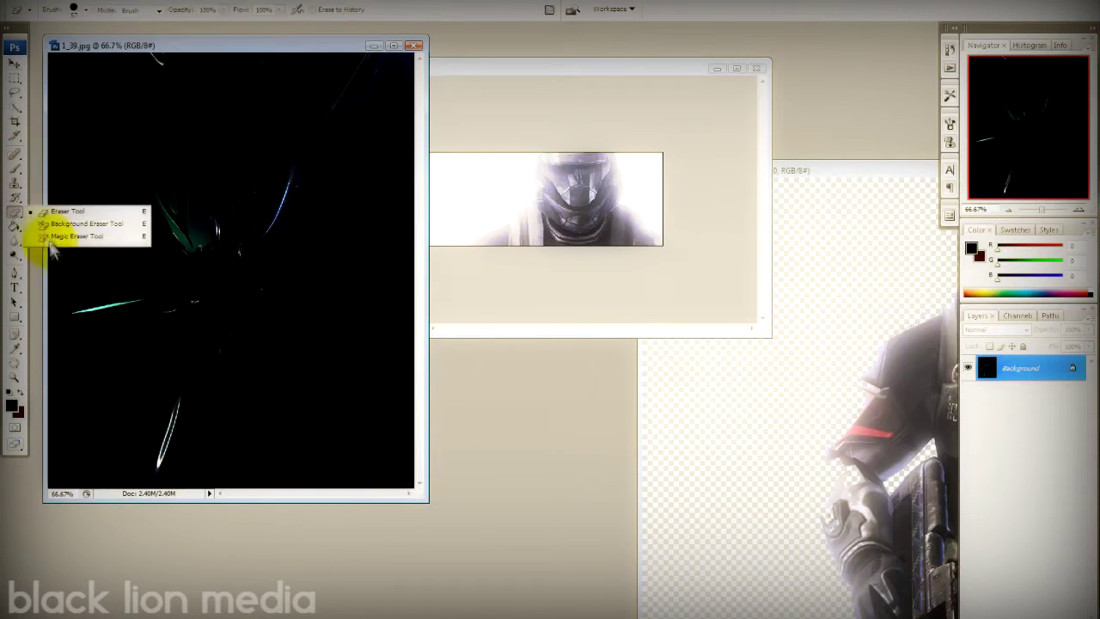
key("v")
left_click_drag(223, 258, 454, 213)
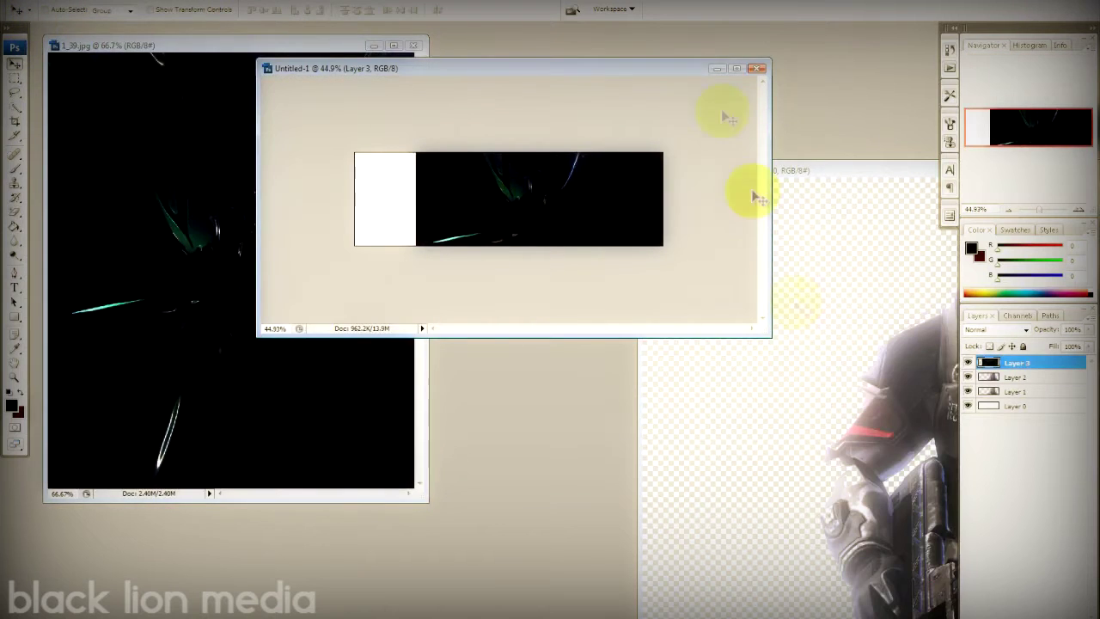
Scale Layer 3 so it covers the whole banner.
key("f")
left_click(51, 2)
left_click(270, 241)
left_click_drag(380, 190, 314, 187)
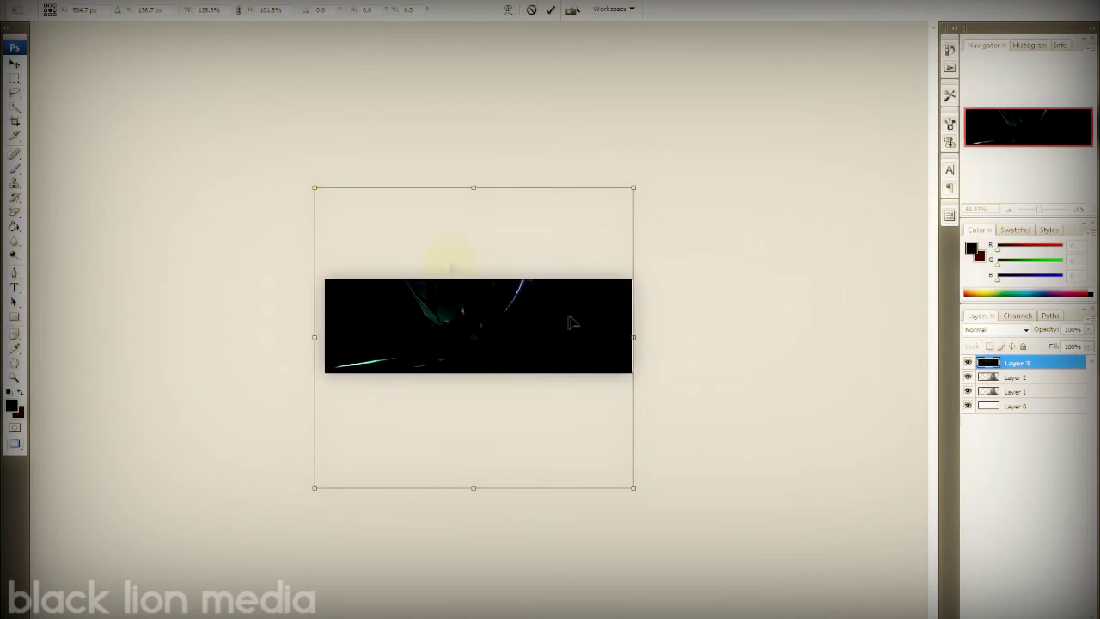
left_click_drag(450, 267, 563, 339)
left_click_drag(434, 198, 275, 198)
left_click_drag(430, 258, 476, 258)
left_click(504, 229)
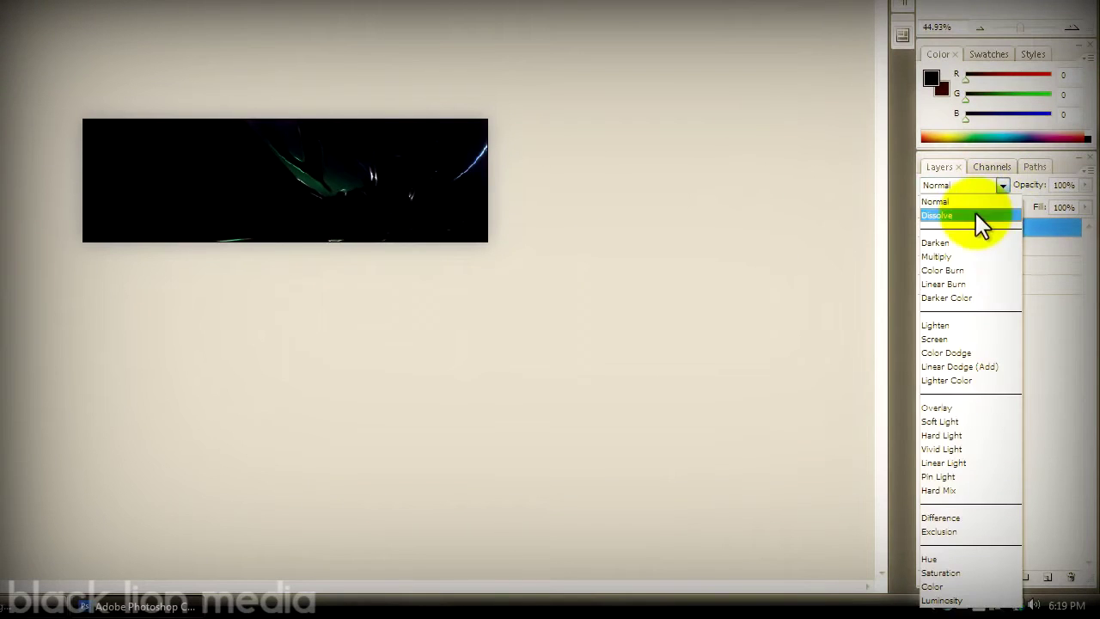
Try Overlay and Soft Light on Layer 3, settling on Lighten.
left_click(976, 408)
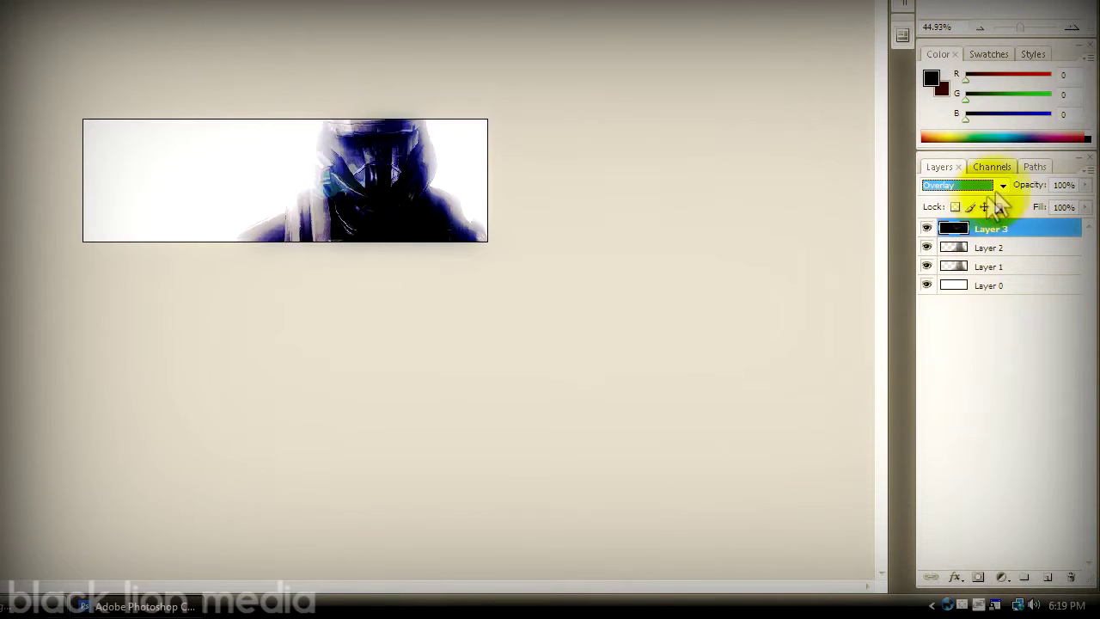
left_click(1002, 186)
left_click(945, 420)
left_click(926, 229)
left_click(927, 228)
left_click(1003, 185)
left_click(937, 322)
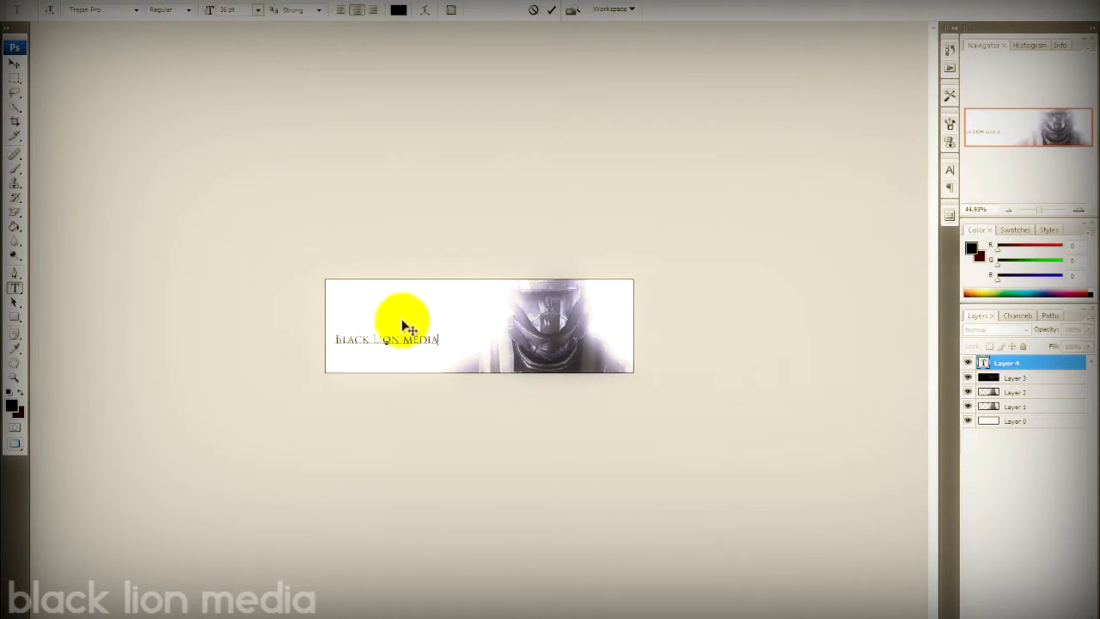
Try Sunday Monday, Star Avenue and BIRTH OF A HERO fonts, returning the text to Trajan Pro.
left_click(136, 9)
scroll(272, 361, "up", 3)
left_click(243, 496)
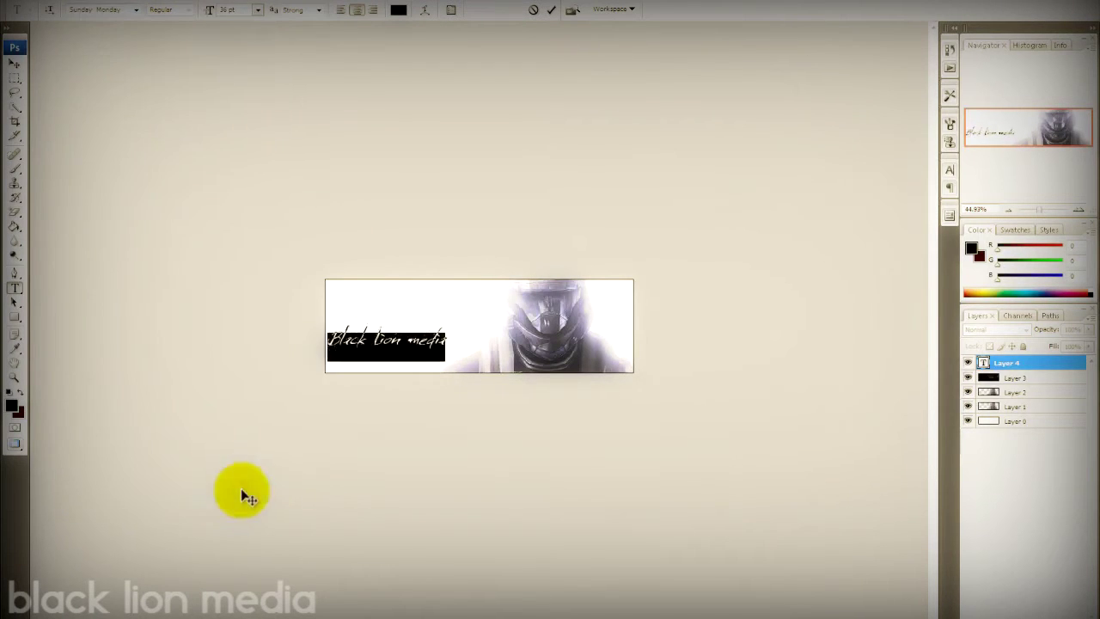
key("Up")
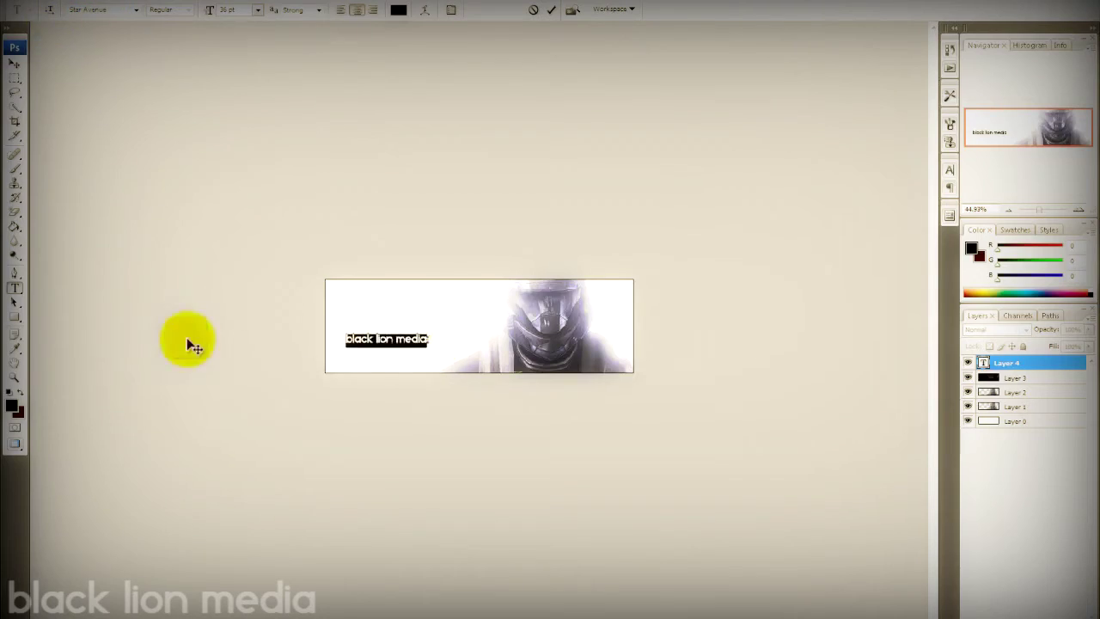
left_click(160, 49)
left_click_drag(361, 516, 389, 215)
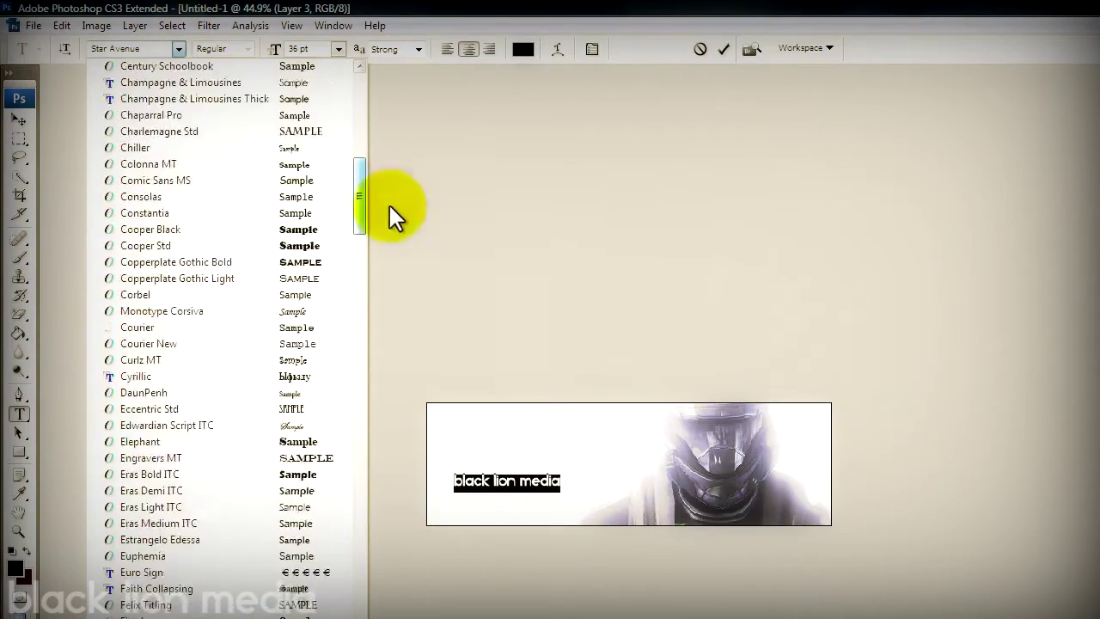
left_click(388, 205)
left_click(178, 49)
left_click_drag(359, 481, 361, 123)
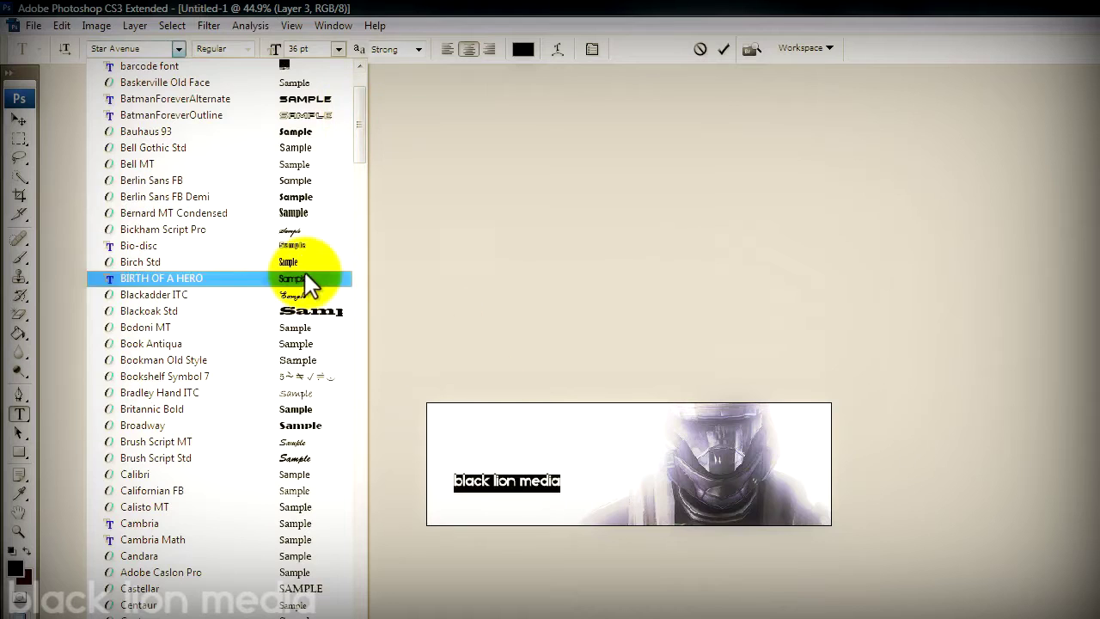
left_click(304, 273)
left_click(573, 478)
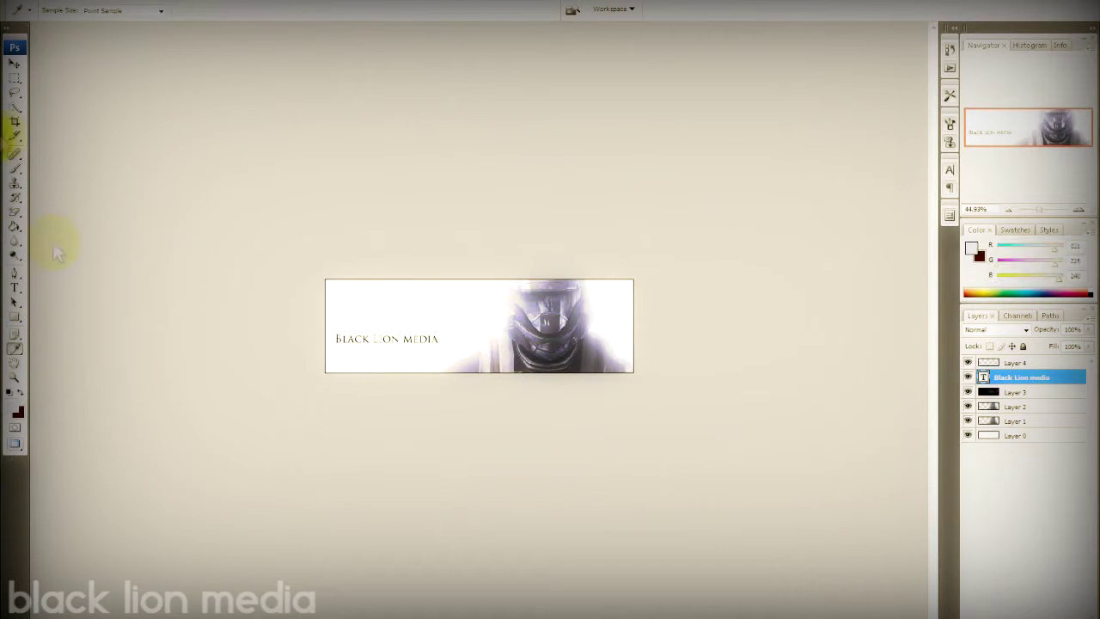
Add a light blue Stroke layer style to the Black Lion media text.
left_click(14, 411)
left_click(516, 437)
left_click_drag(331, 338, 440, 339)
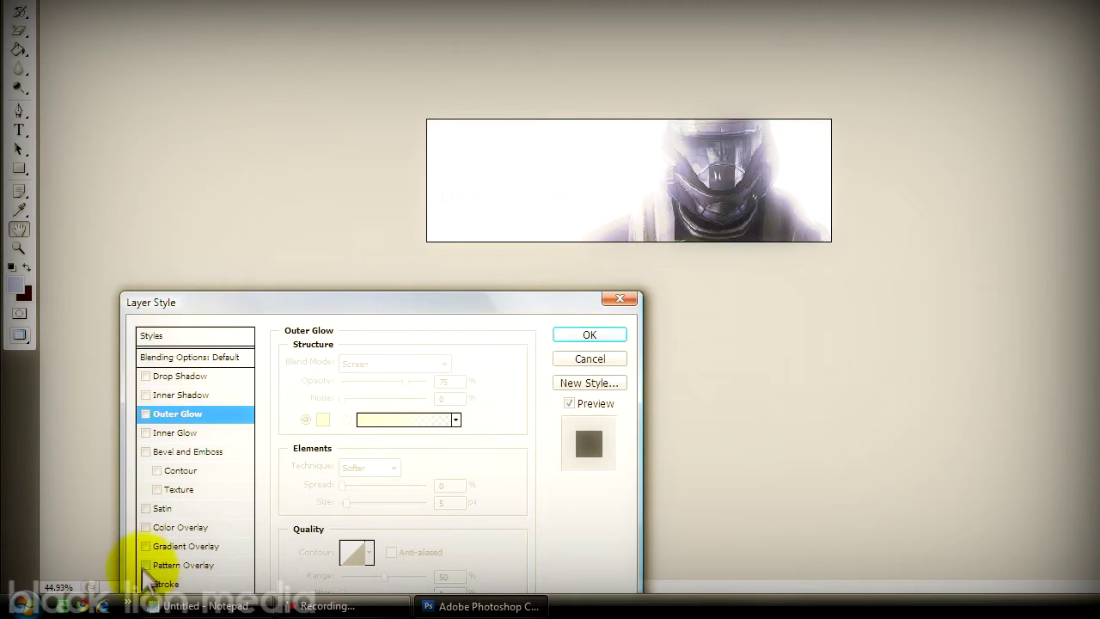
left_click(145, 584)
left_click(247, 582)
left_click(319, 467)
left_click(542, 434)
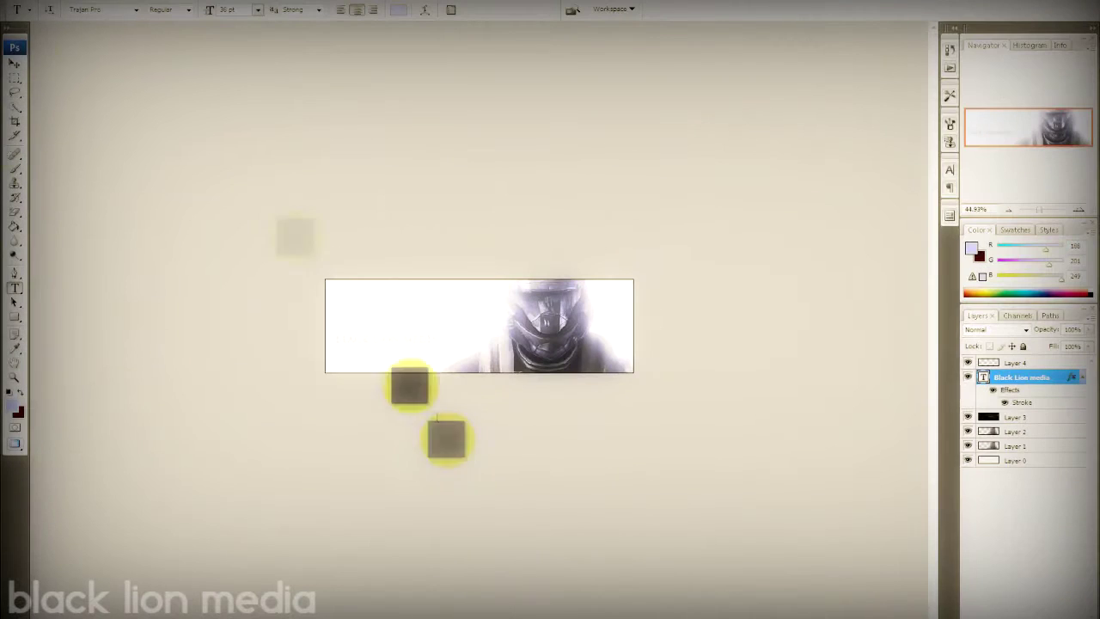
Create a new empty layer above the stroked text.
left_click(111, 7)
left_click(301, 19)
key("Return")
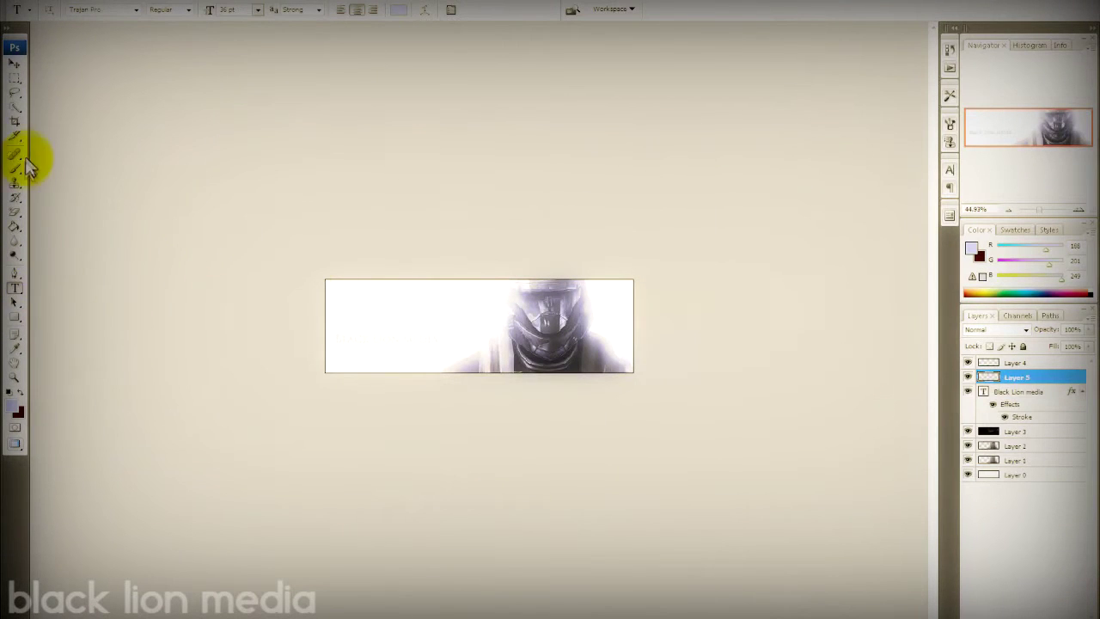
left_click(14, 317)
left_click(69, 313)
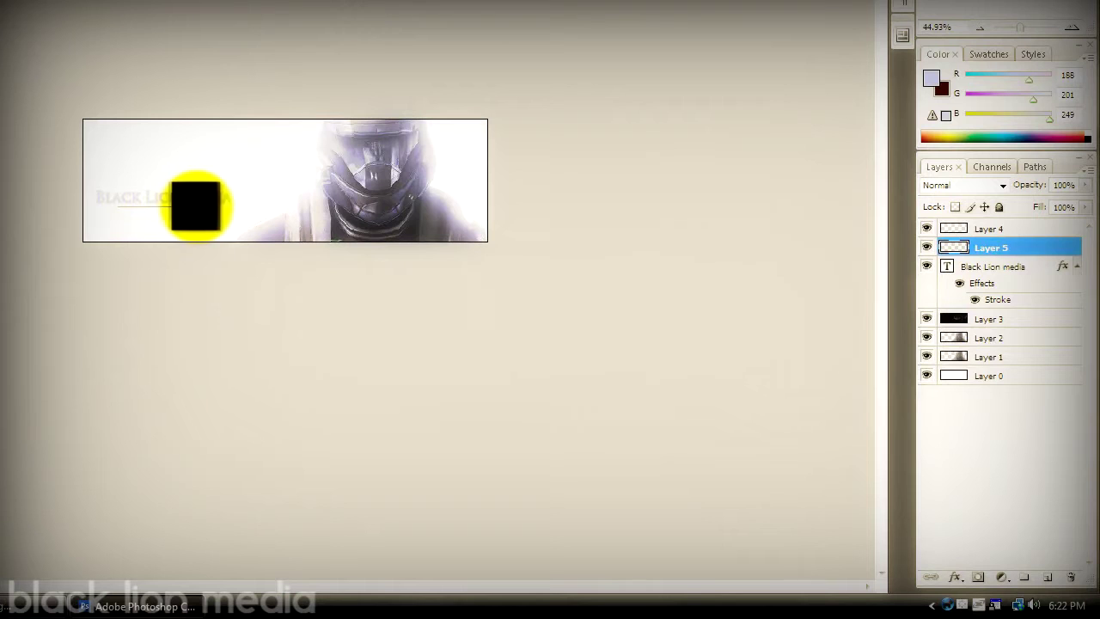
Draw a short thin line under the Black Lion media text on Shape 1.
left_click_drag(197, 204, 197, 253)
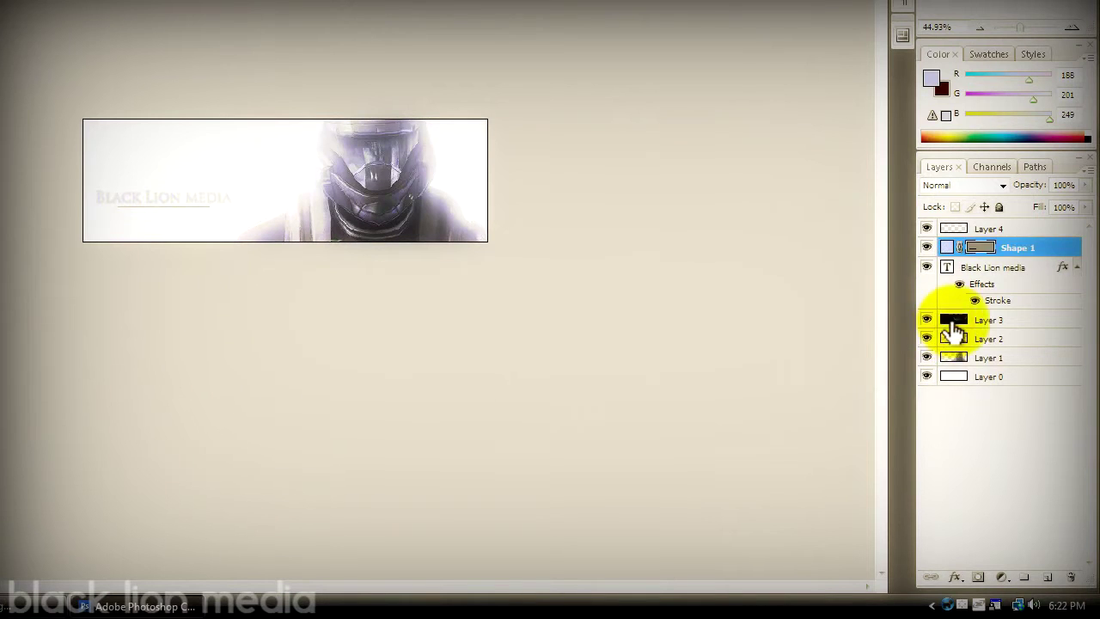
left_click(946, 322)
left_click(961, 248)
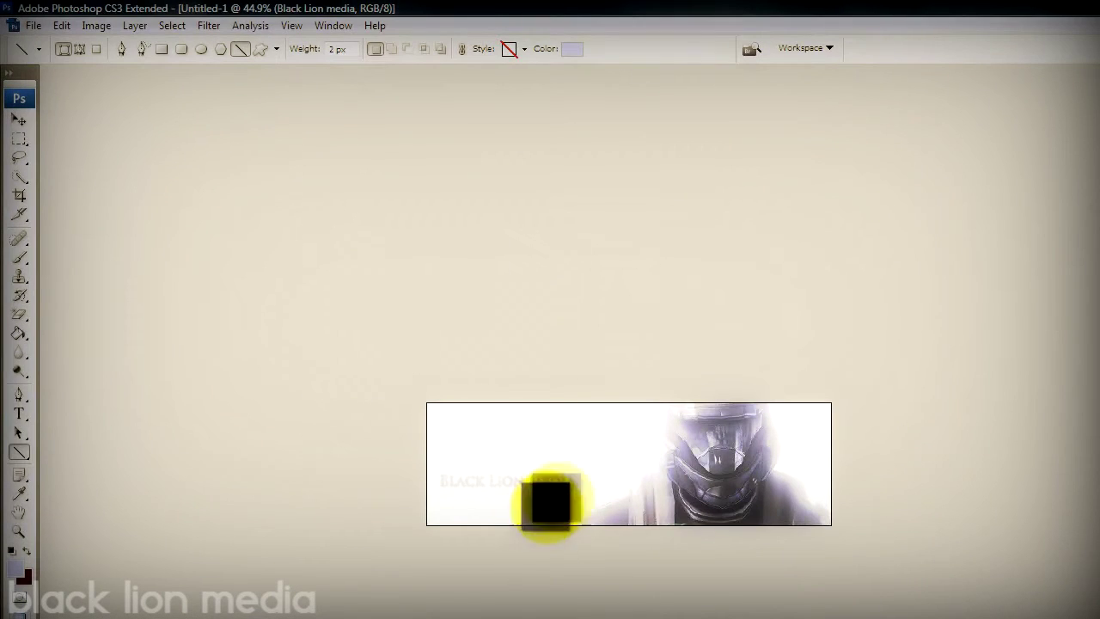
left_click_drag(563, 490, 493, 488)
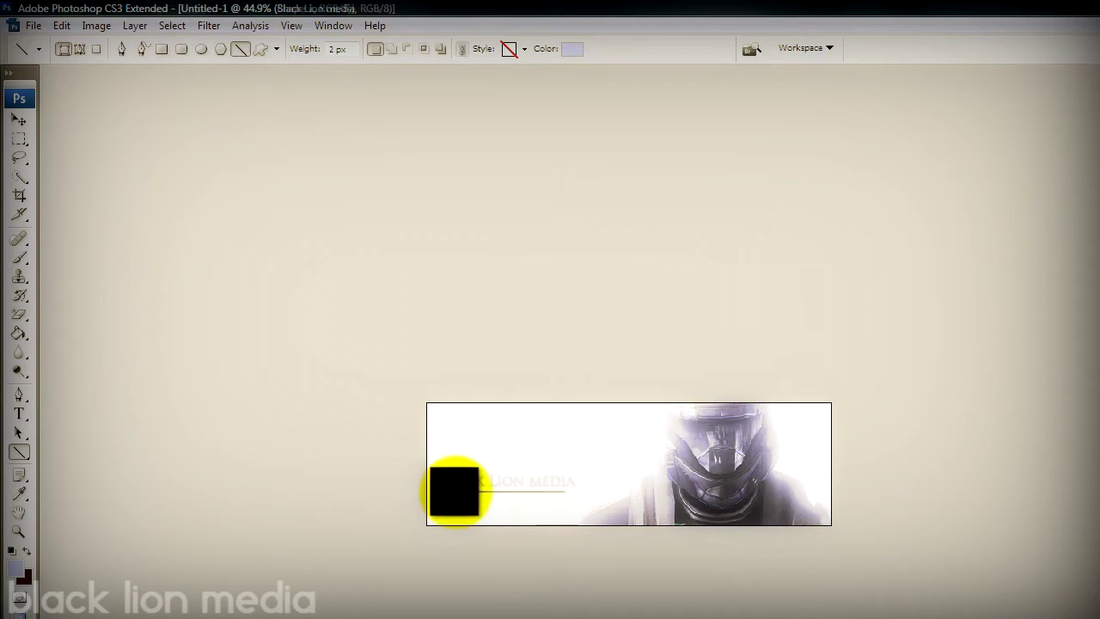
left_click(20, 258)
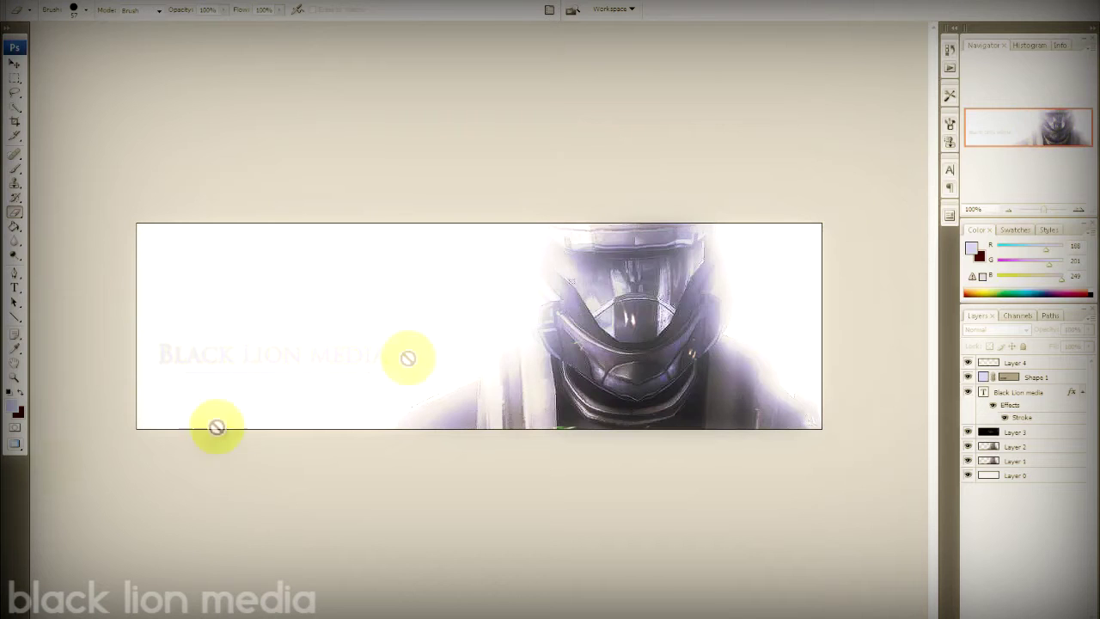
Rasterize Shape 1 and set the eraser to a 300 px soft brush.
left_click(357, 374)
key("Return")
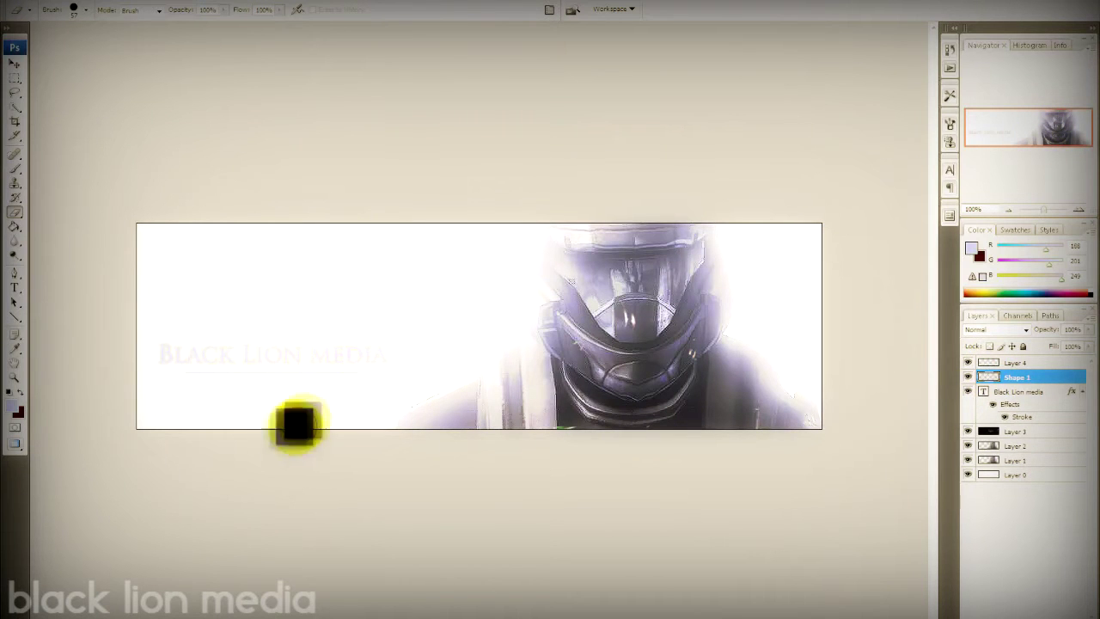
left_click(56, 13)
key("Escape")
left_click(76, 11)
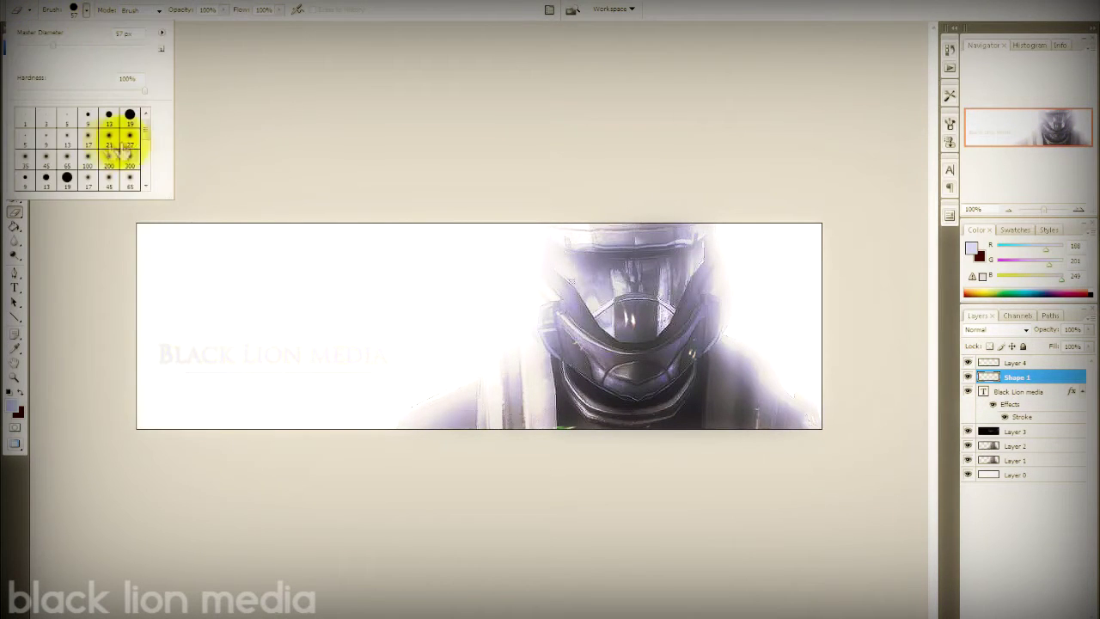
double_click(129, 137)
right_click(113, 38)
key("Return")
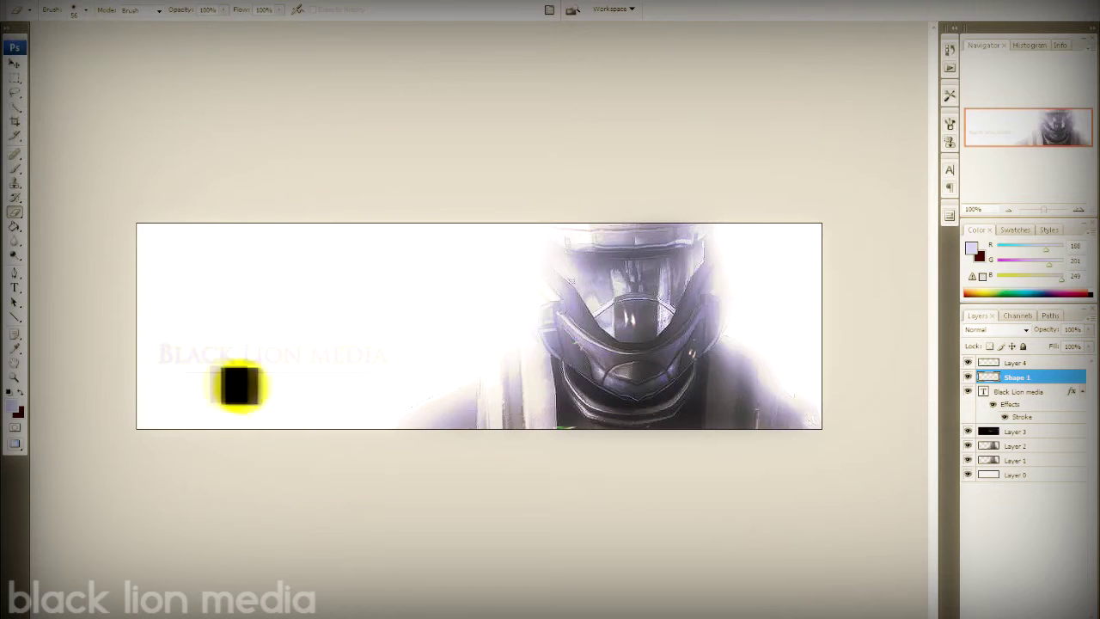
Load the Cloud-abs set 13 brushes and choose a large cloud brush for Layer 4.
left_click(1039, 210)
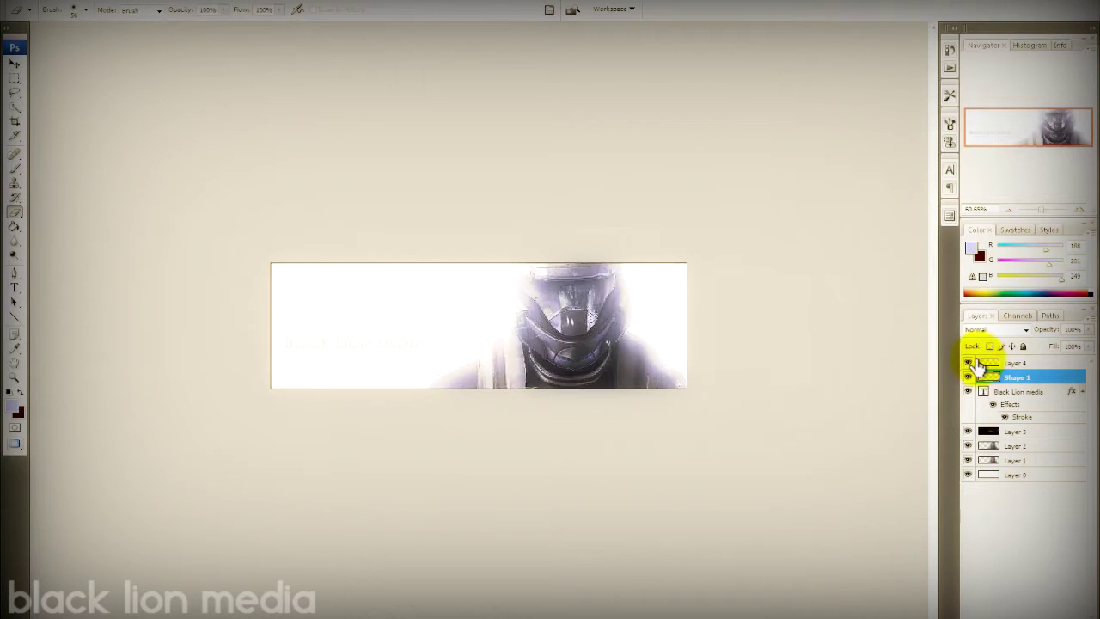
left_click(989, 363)
key("b")
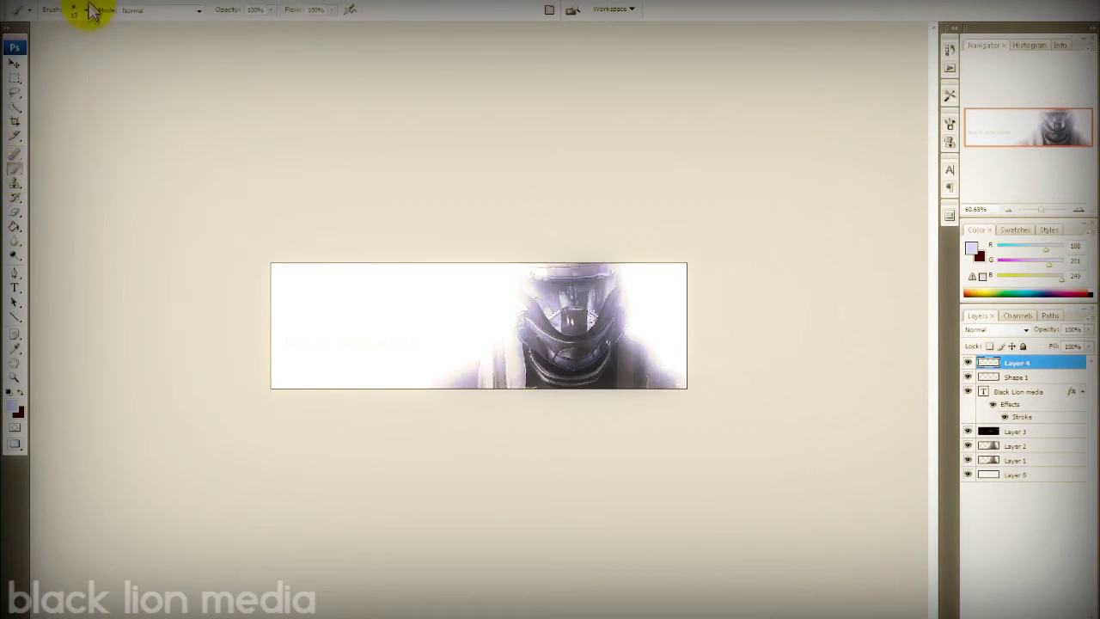
left_click(86, 10)
left_click(161, 31)
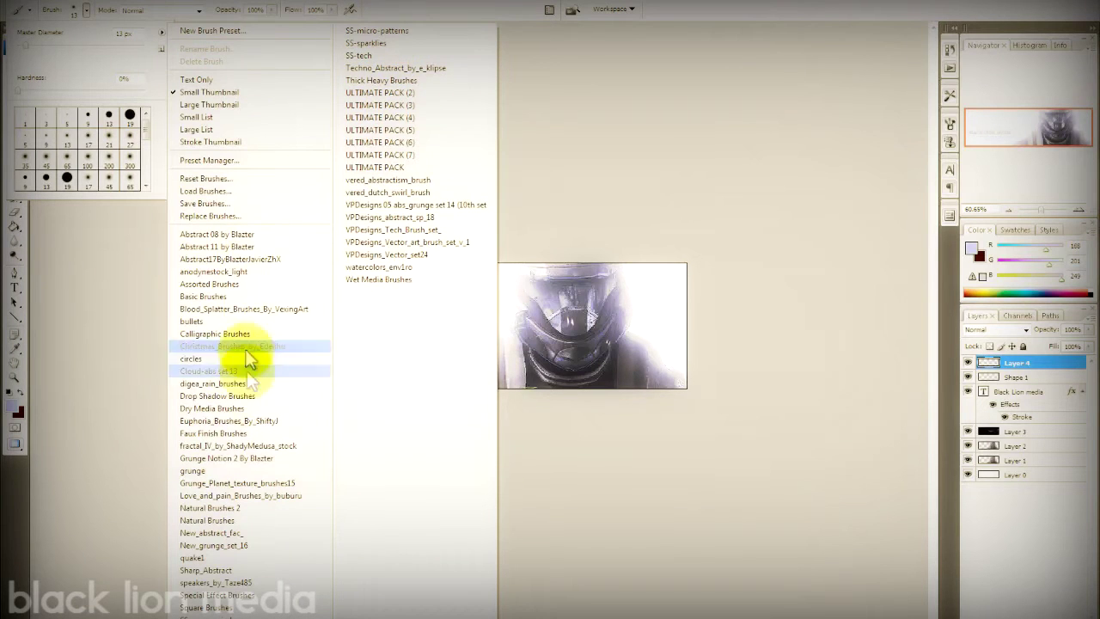
left_click(232, 373)
double_click(106, 138)
left_click(86, 9)
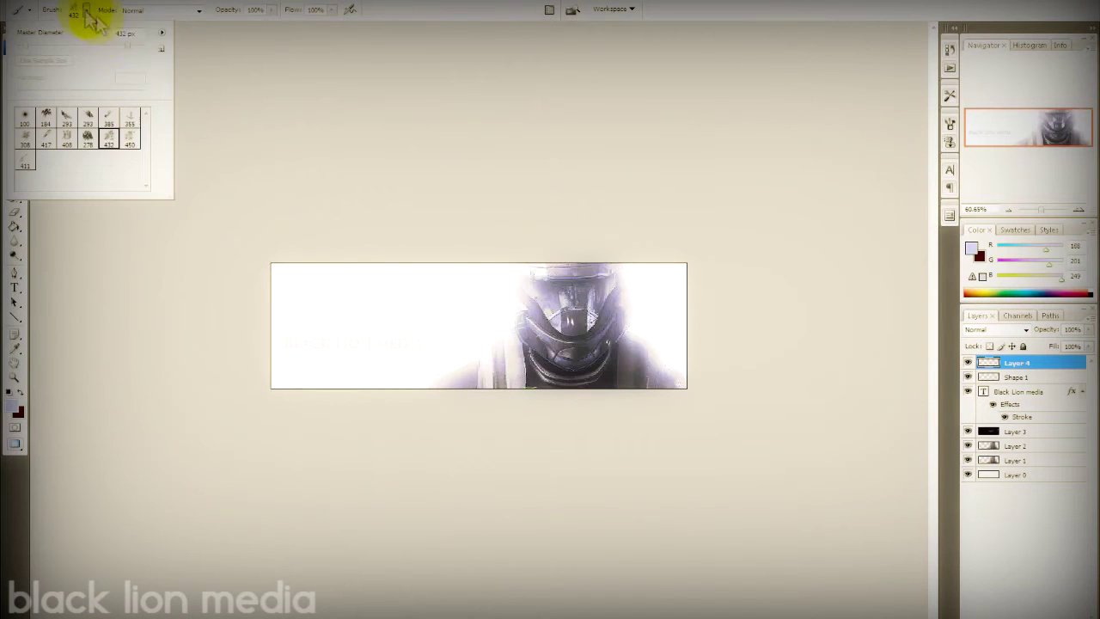
double_click(111, 155)
Stamp cloud light onto the banner on a new layer.
key("ctrl+shift+n")
left_click(659, 180)
left_click(86, 9)
double_click(129, 54)
left_click(301, 357)
left_click(429, 429)
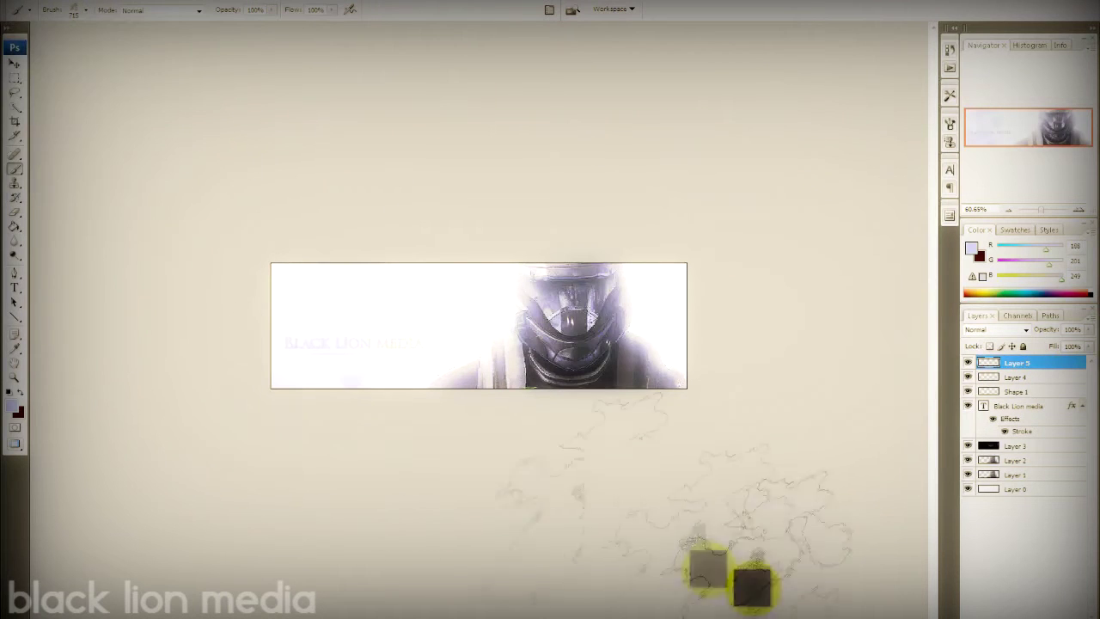
Sample the helmet colour and set a lavender foreground colour.
key("i")
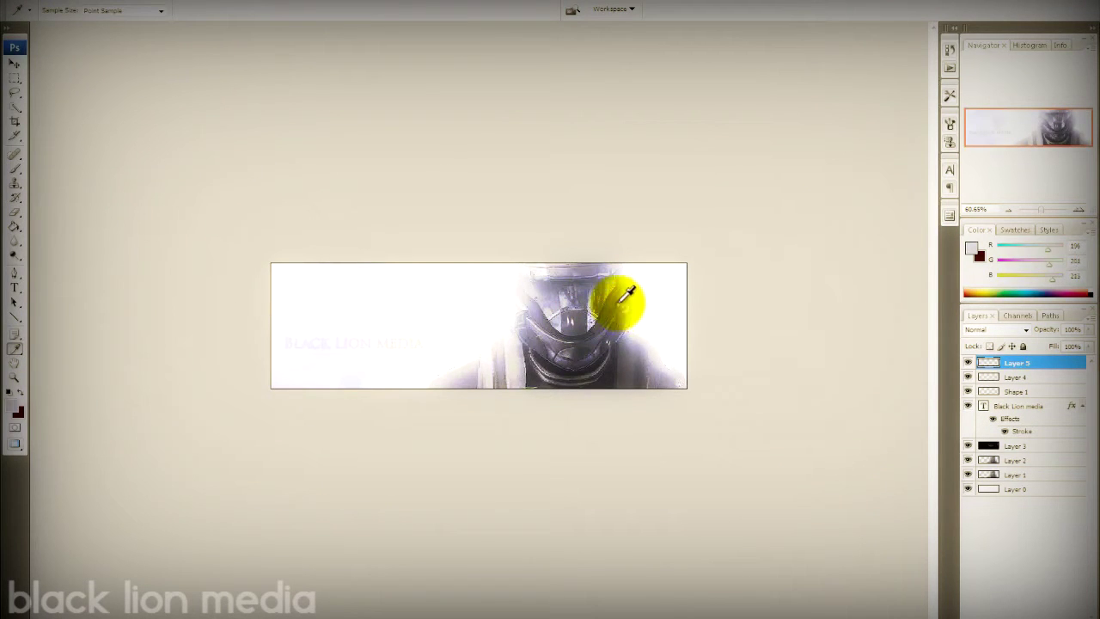
left_click(14, 407)
left_click(294, 456)
left_click(542, 436)
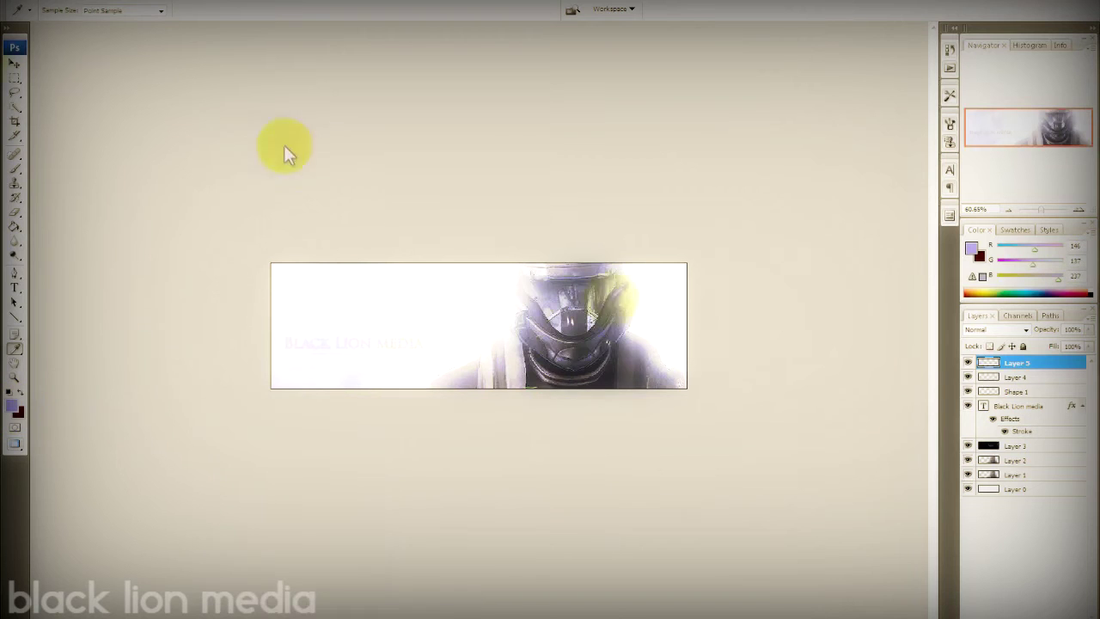
left_click(15, 168)
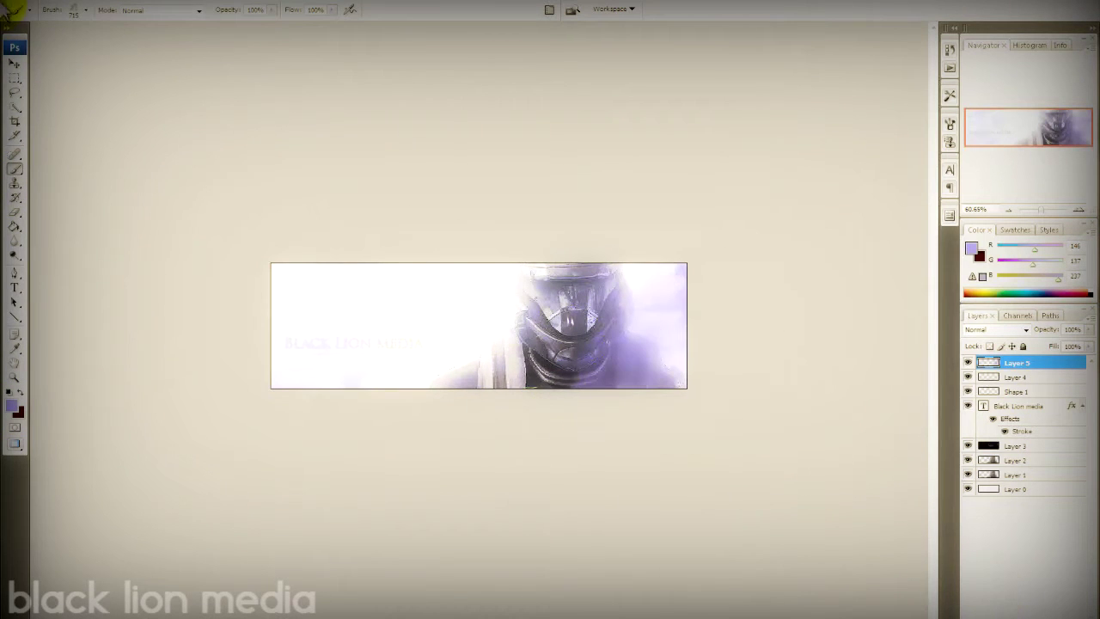
Paint soft lavender light onto the banner with a 400 px cloud brush.
left_click(86, 9)
double_click(106, 25)
left_click(85, 9)
double_click(74, 135)
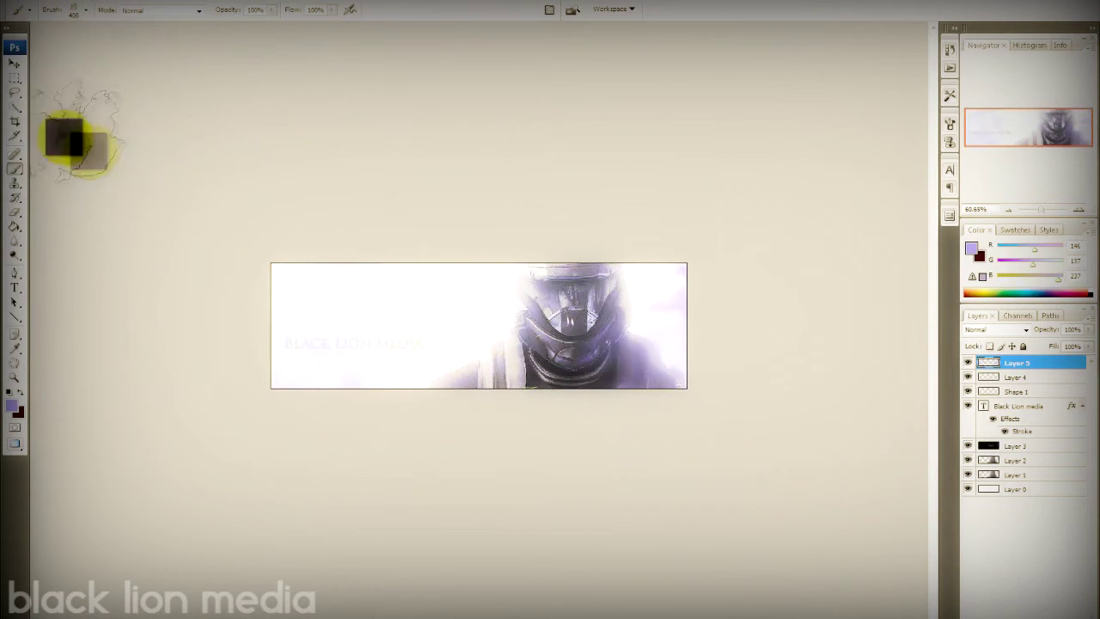
left_click(314, 279)
left_click(102, 4)
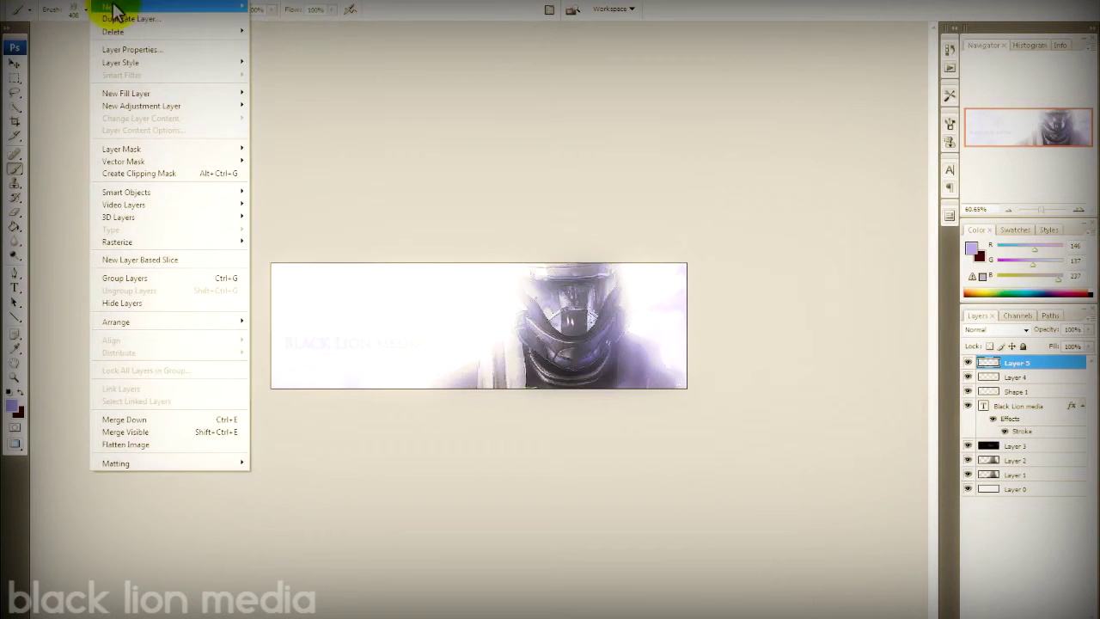
Stamp a light brush on new Layer 6 and rotate it.
left_click(294, 37)
left_click(634, 177)
left_click(86, 9)
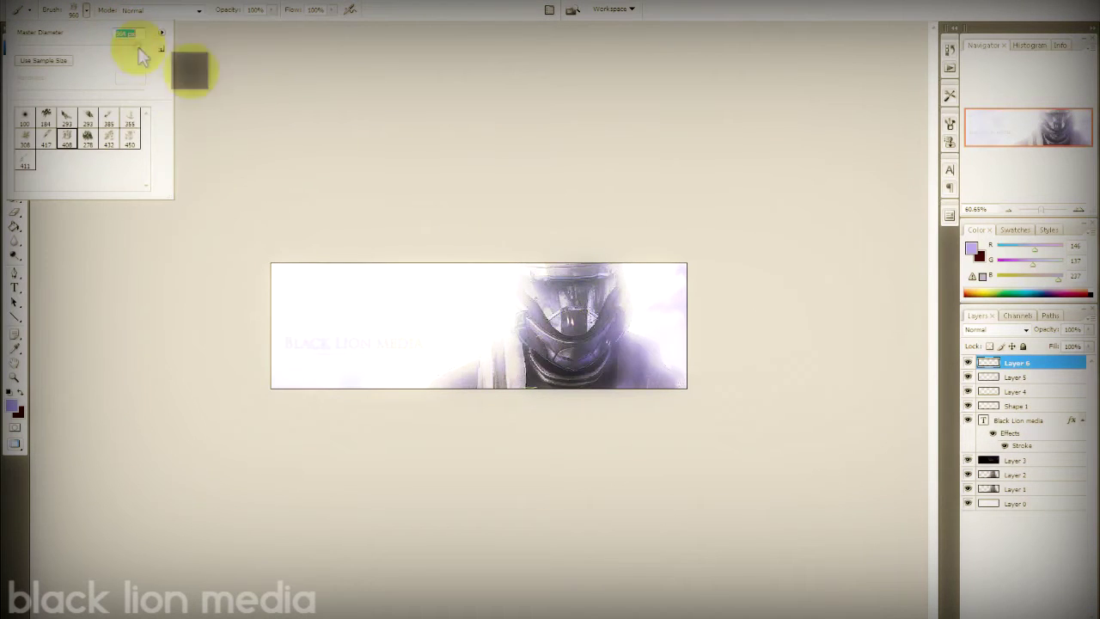
left_click(590, 332)
left_click(44, 5)
left_click(287, 253)
mouse_move(602, 219)
left_mouse_down()
mouse_move(572, 241)
mouse_move(488, 230)
left_mouse_up()
left_click(15, 66)
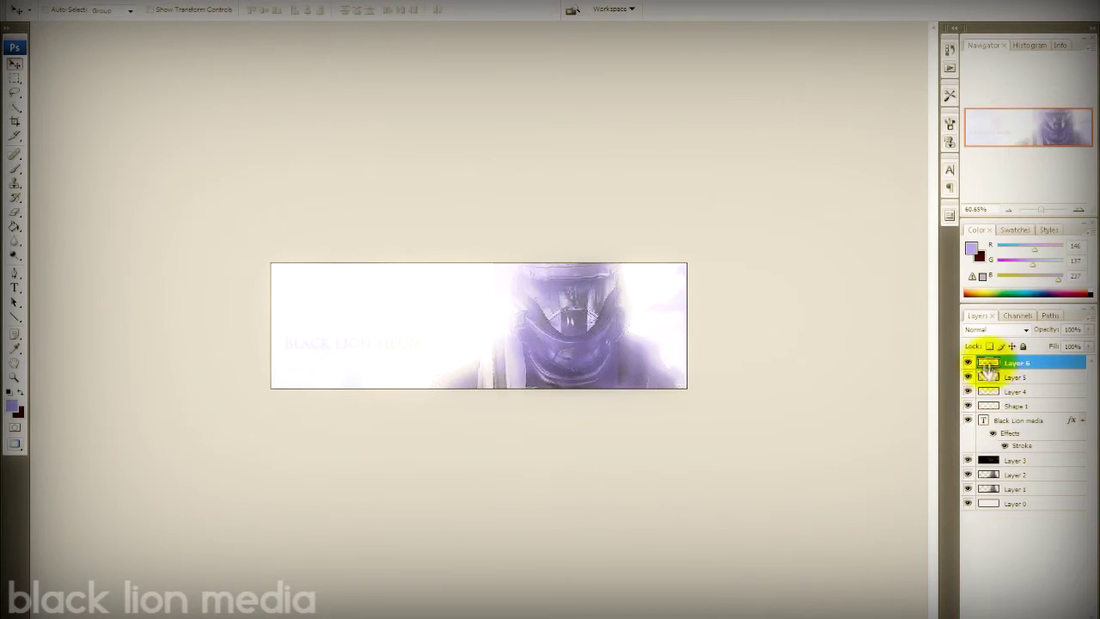
Move Layer 6 just above Layer 0 and give it an Inner Shadow.
left_click_drag(999, 365, 989, 503)
left_click(105, 7)
mouse_move(120, 62)
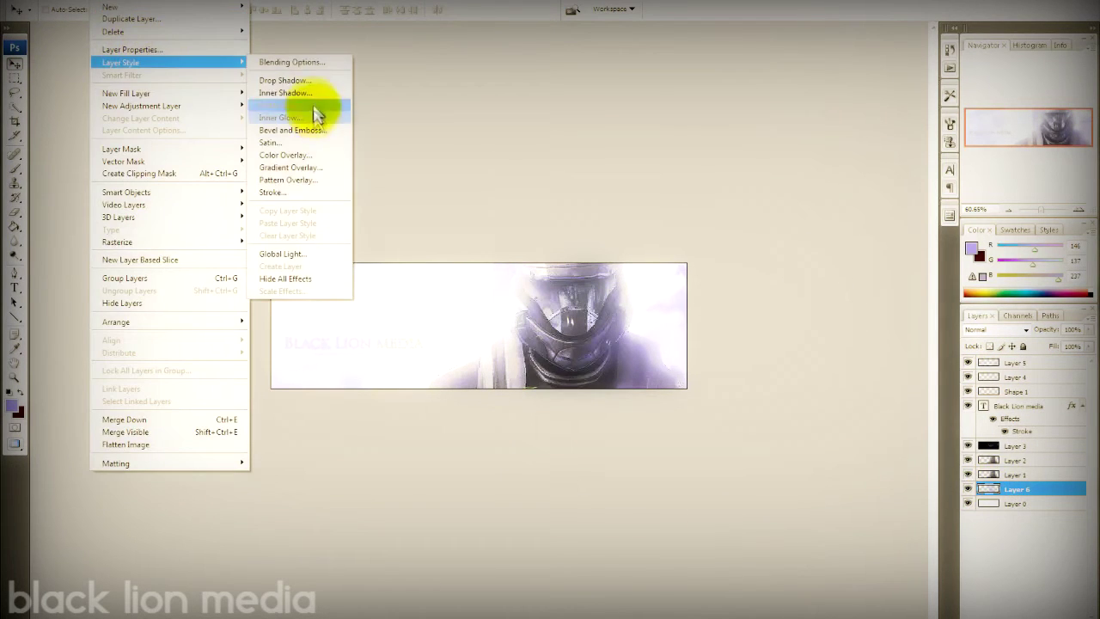
left_click(306, 168)
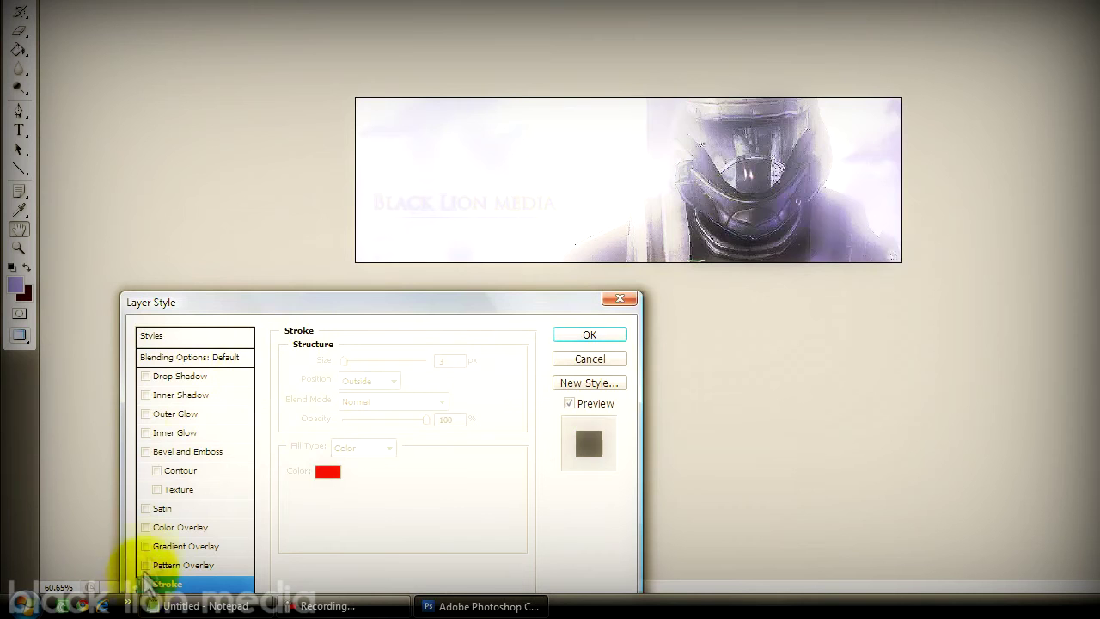
left_click(145, 396)
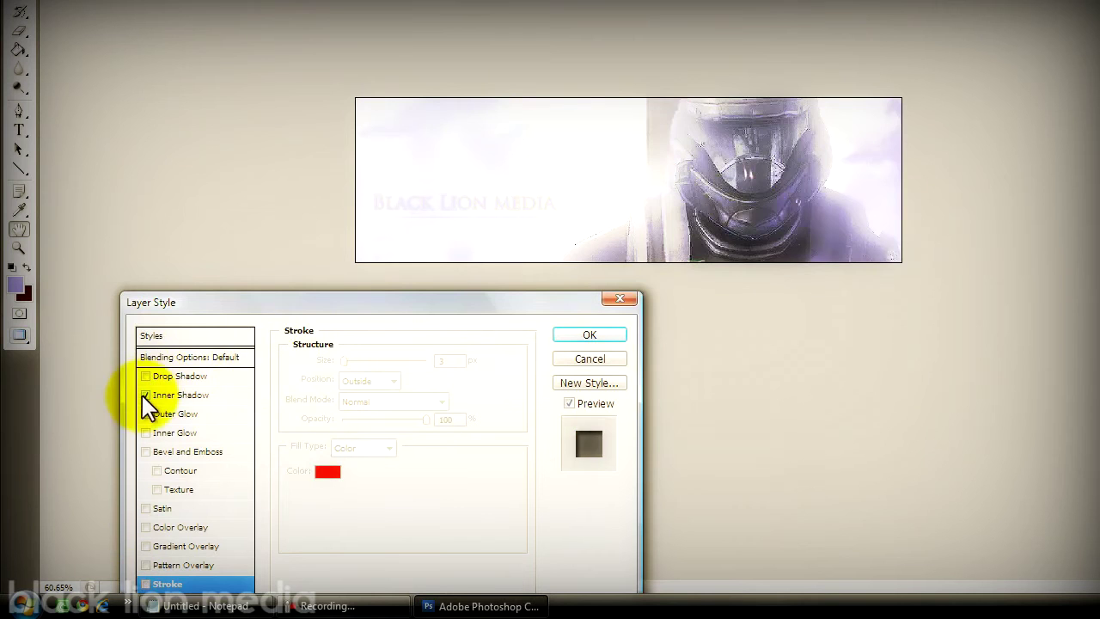
key("Return")
Scale Layer 6 to stretch the light stamp taller.
left_click(47, 4)
left_click(293, 242)
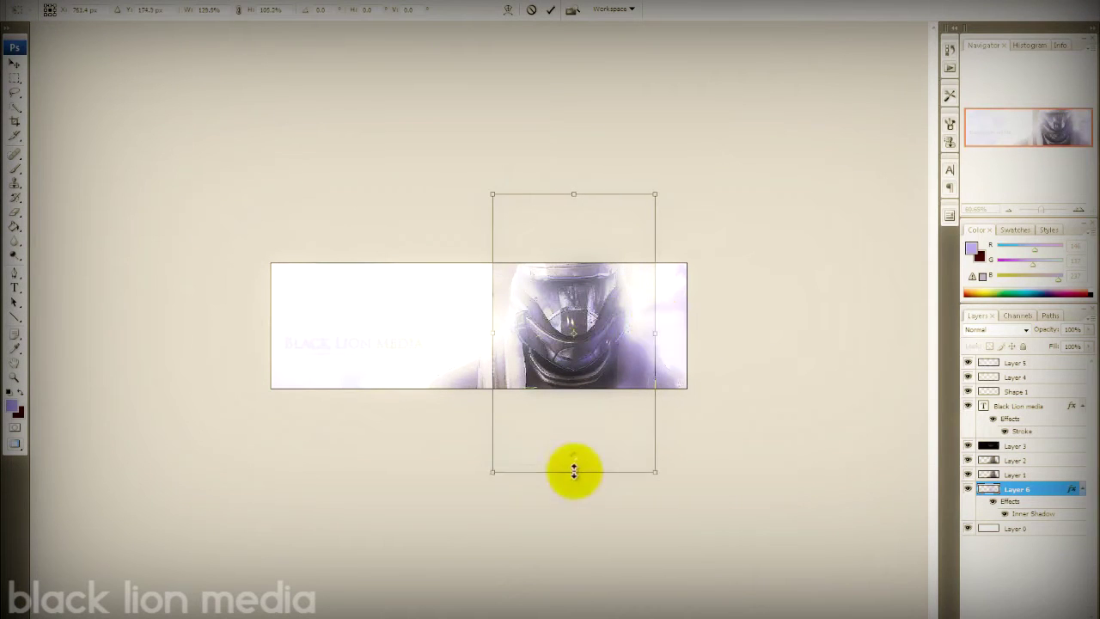
left_click(17, 69)
left_click_drag(1040, 209, 1027, 209)
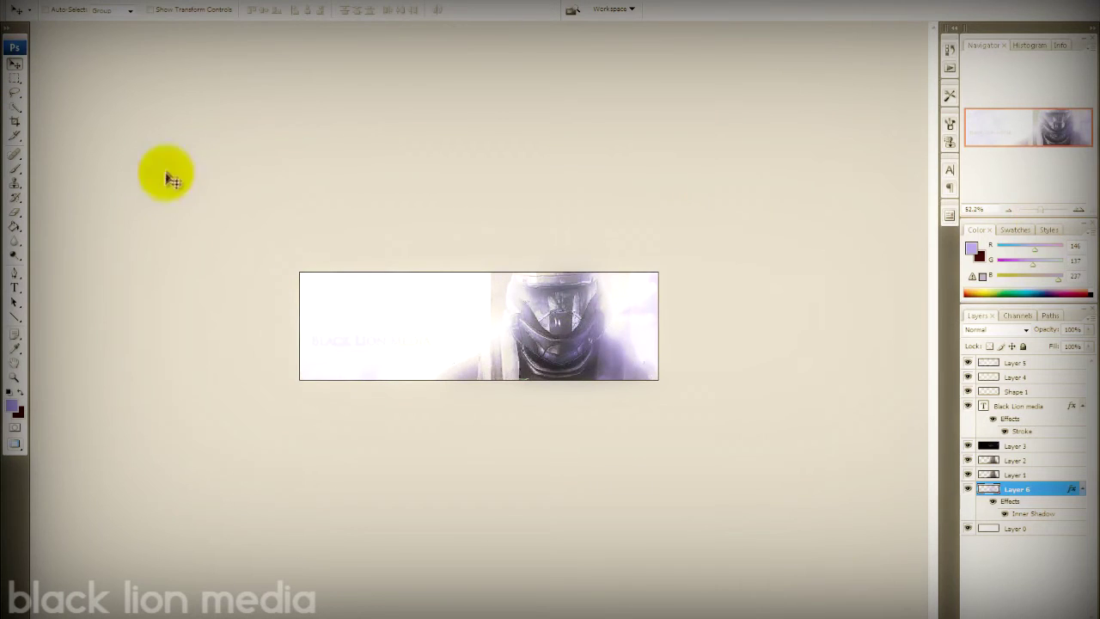
left_click(17, 169)
left_click(112, 49)
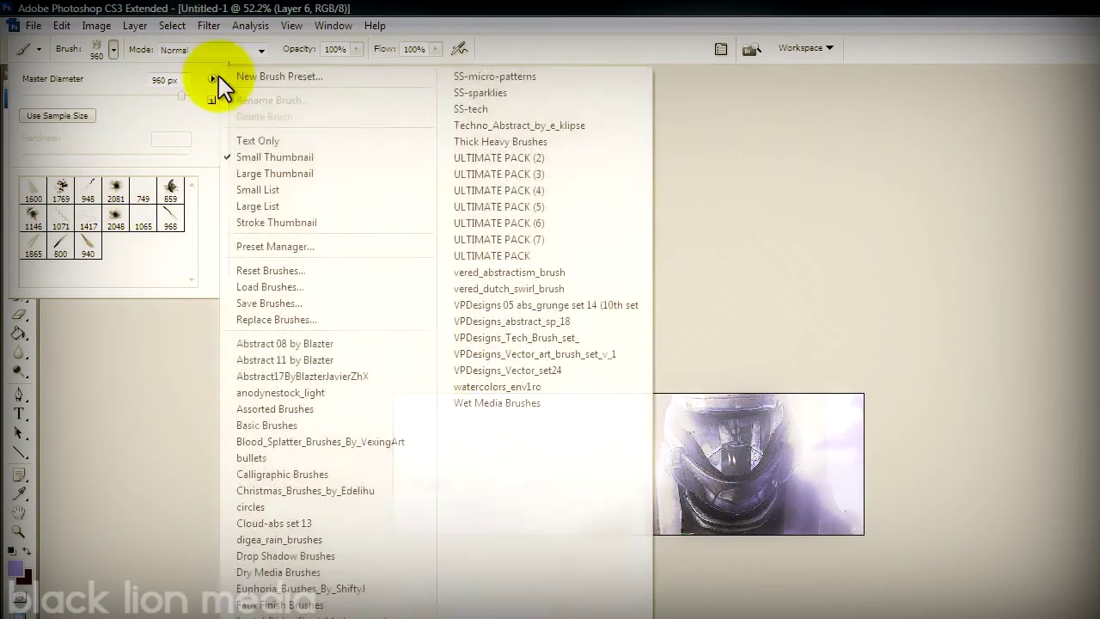
Replace the current brushes with the ULTIMATE PACK (2) set and pick one of its brushes.
left_click(212, 79)
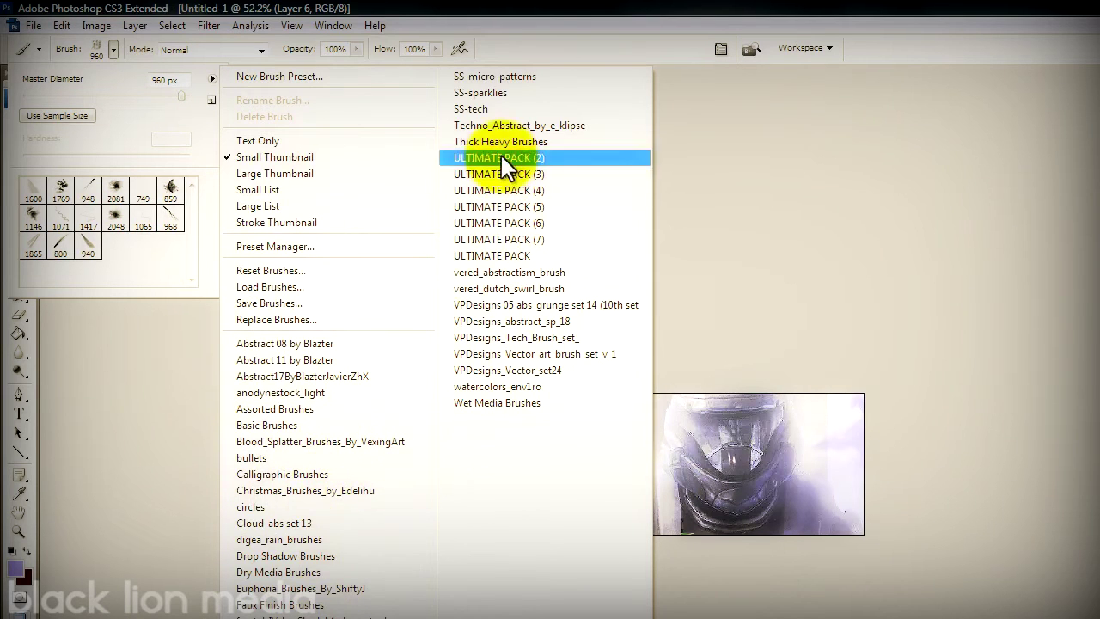
left_click(495, 92)
left_click(654, 335)
left_click(87, 215)
Add new Layer 7 above Layer 5 and paint a large 1714 px lavender stroke.
left_click(969, 363)
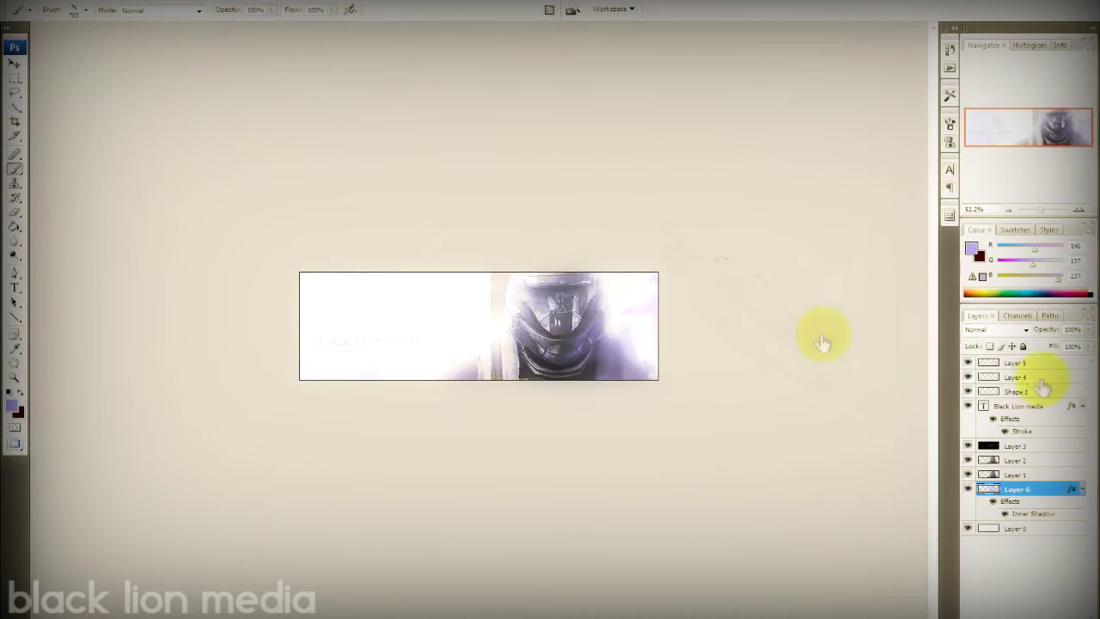
left_click(123, 7)
left_click(284, 10)
key("Return")
left_click(86, 10)
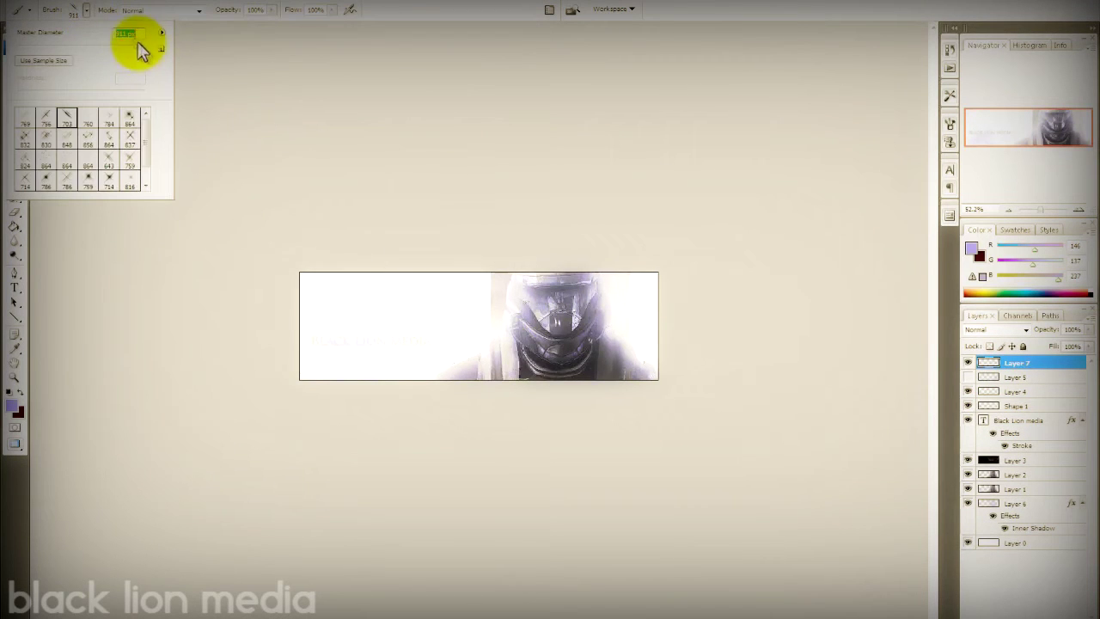
left_click(511, 379)
Rotate the stroke 45°, move Layer 7 above Layer 6, and slide it to the right edge.
left_click(37, 6)
left_click(232, 238)
left_click_drag(528, 240, 557, 250)
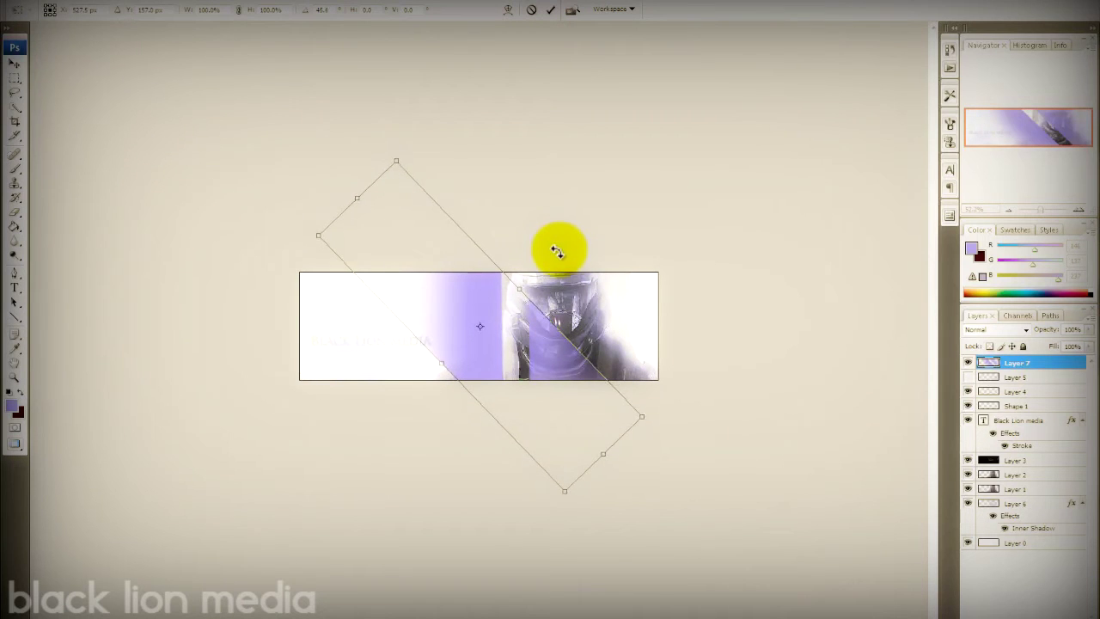
left_click(15, 64)
key("Return")
left_click_drag(995, 417, 993, 492)
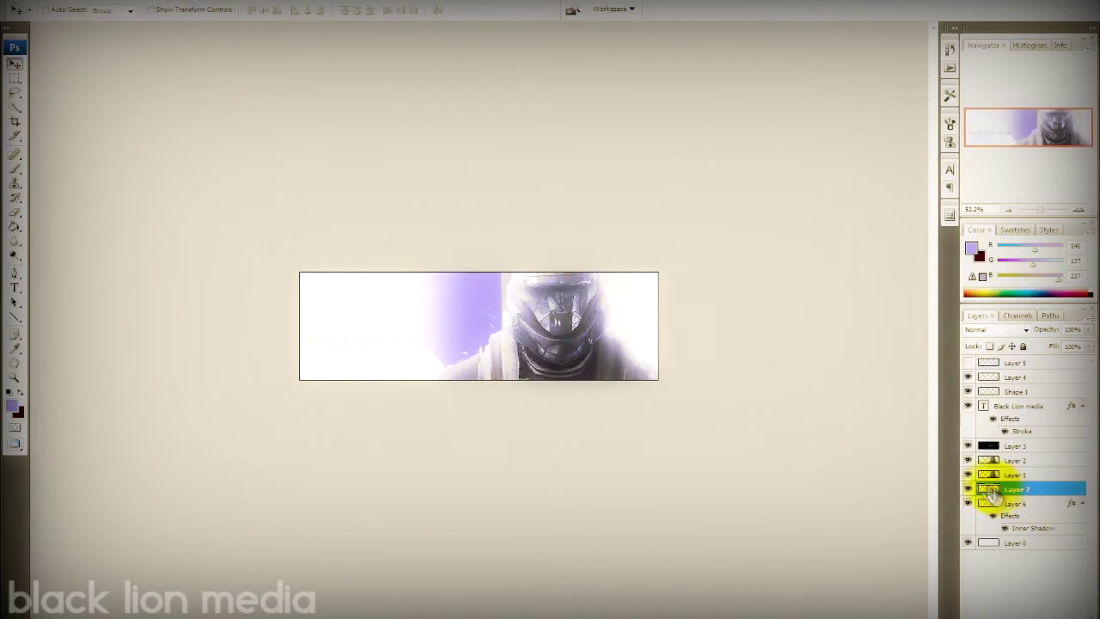
left_click_drag(487, 314, 773, 486)
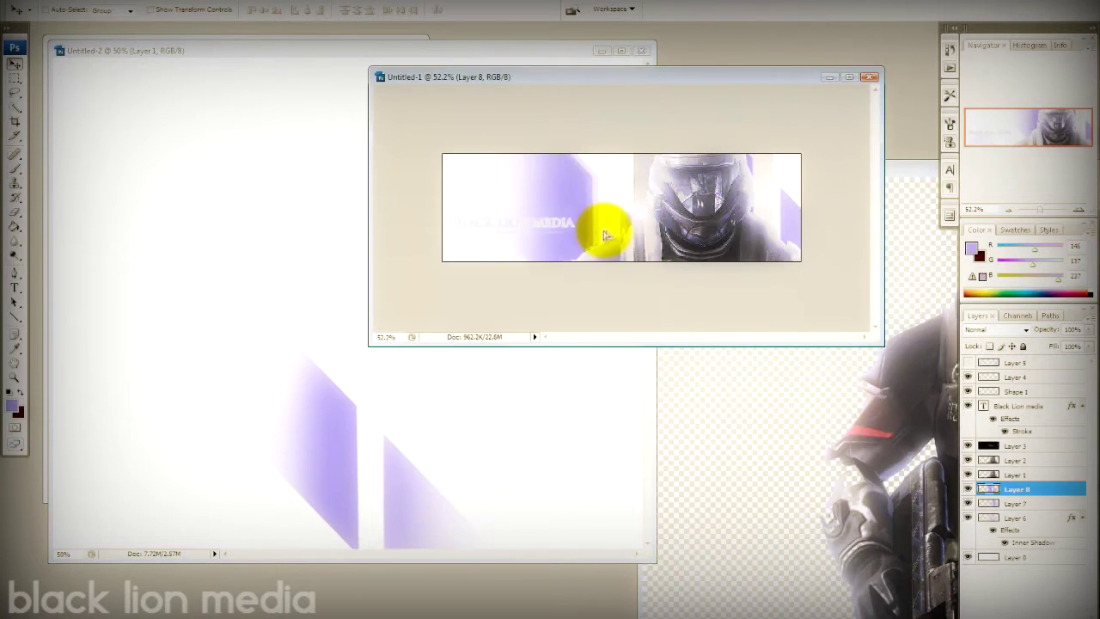
Rotate the pasted strips layer about -34°, then scale it across the banner, flipping it.
left_click(102, 4)
left_click_drag(787, 171, 615, 203)
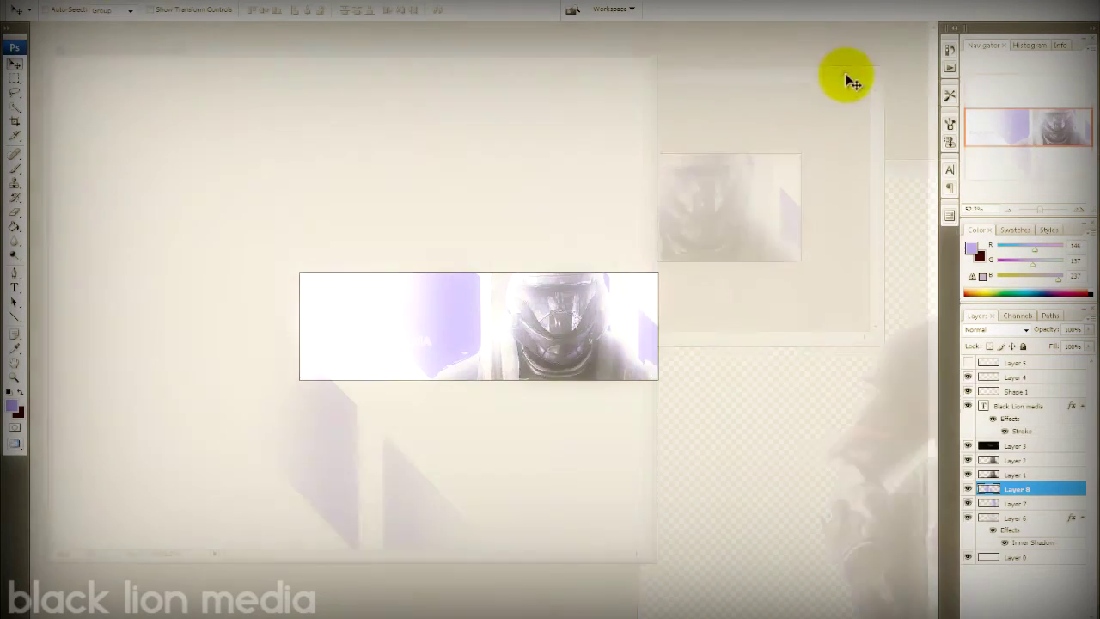
left_click(49, 6)
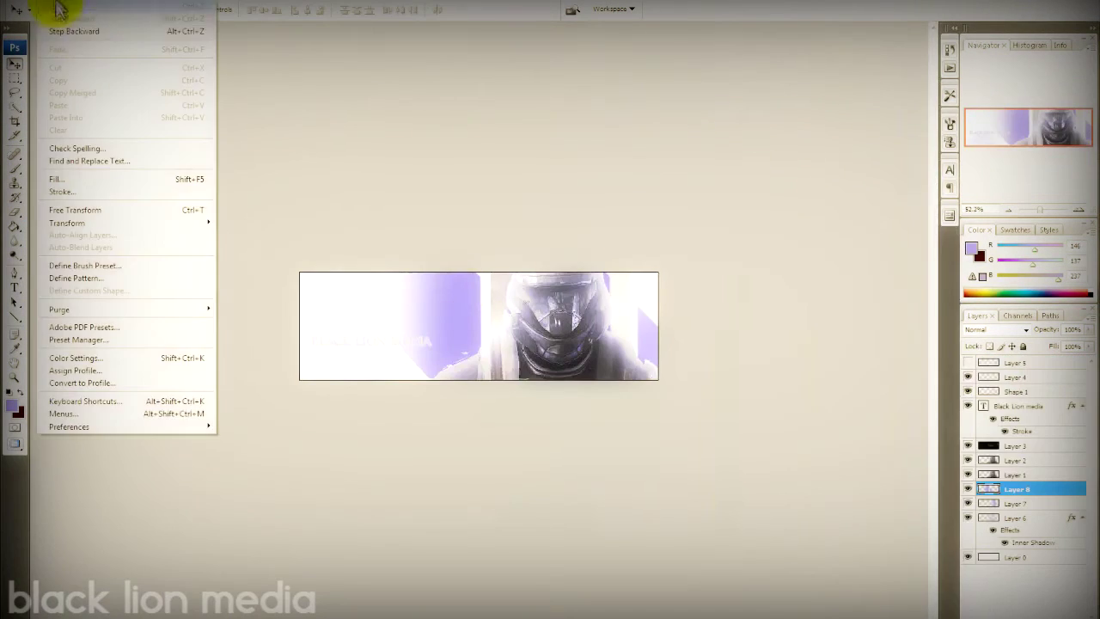
left_click(49, 4)
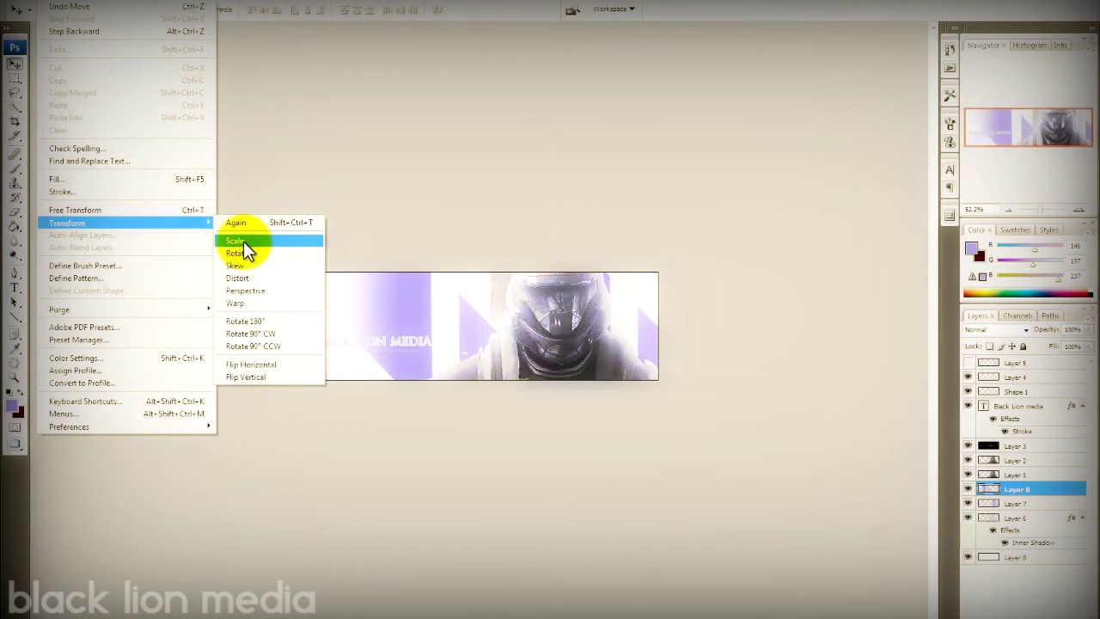
left_click(246, 241)
left_click_drag(331, 312, 773, 318)
left_click(565, 233)
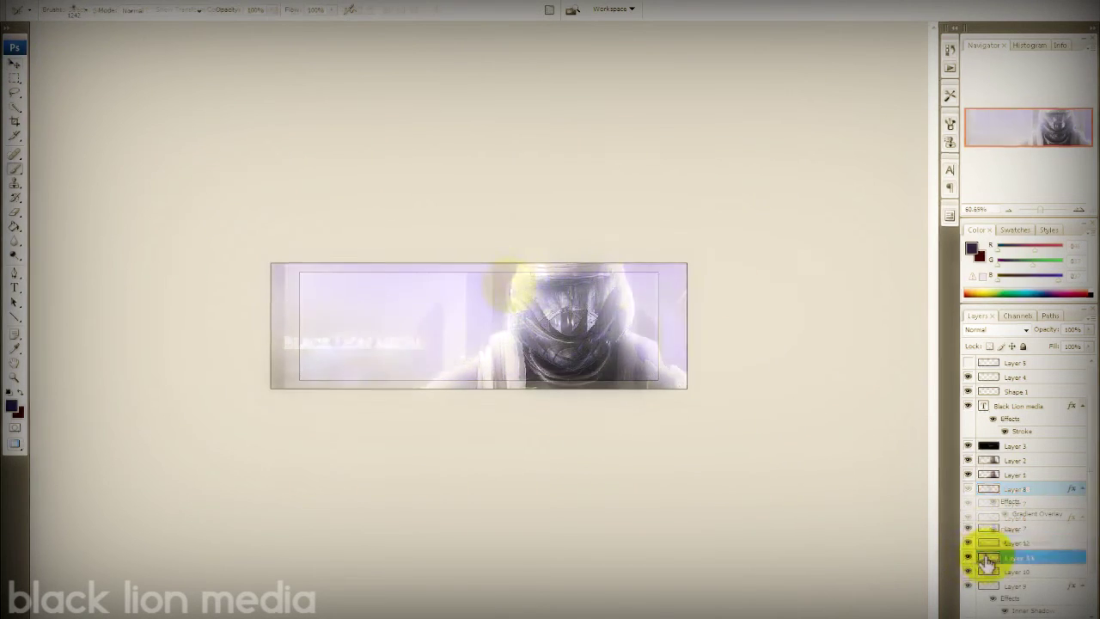
Blur Layer 11, keep Layer 10 at 39%, and lower Layer 12 to 37% opacity.
left_click(48, 25)
left_click(268, 214)
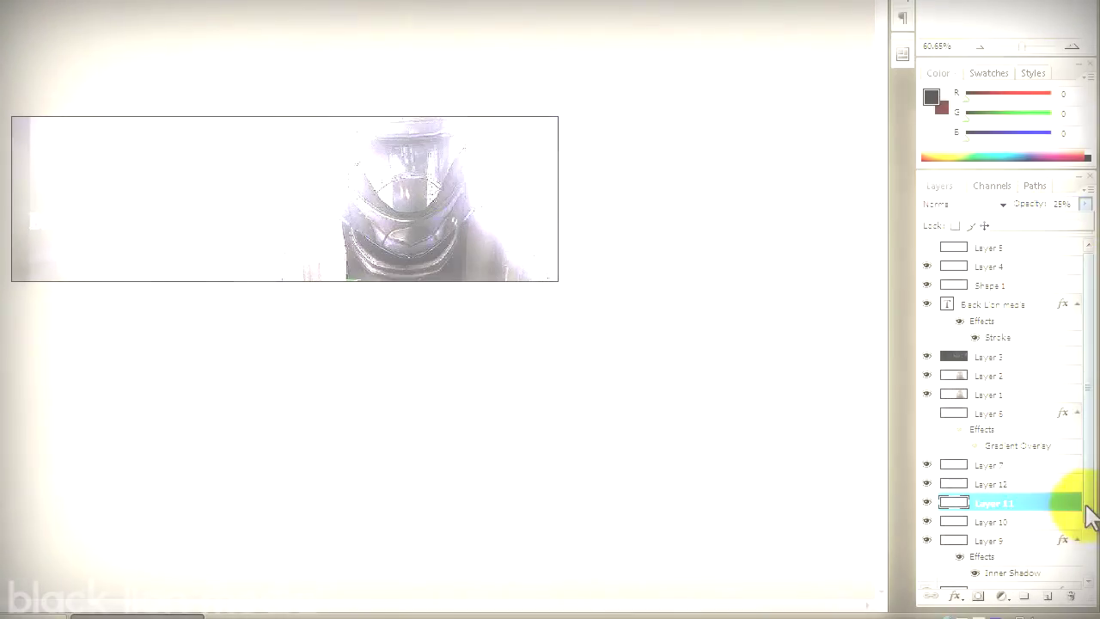
left_click(945, 522)
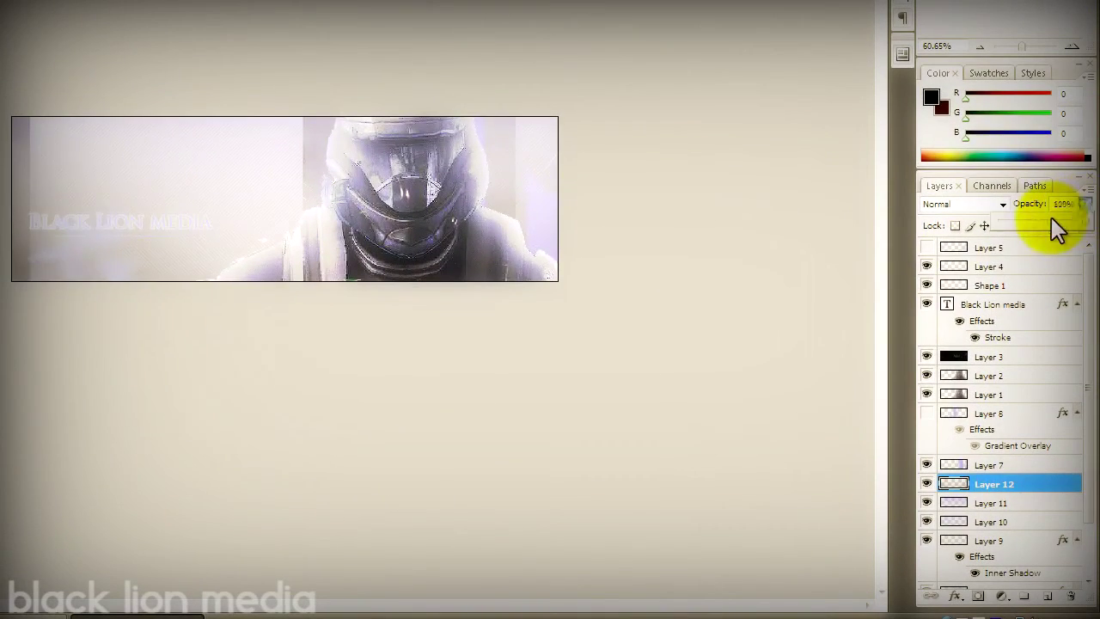
left_click_drag(1056, 229, 1028, 232)
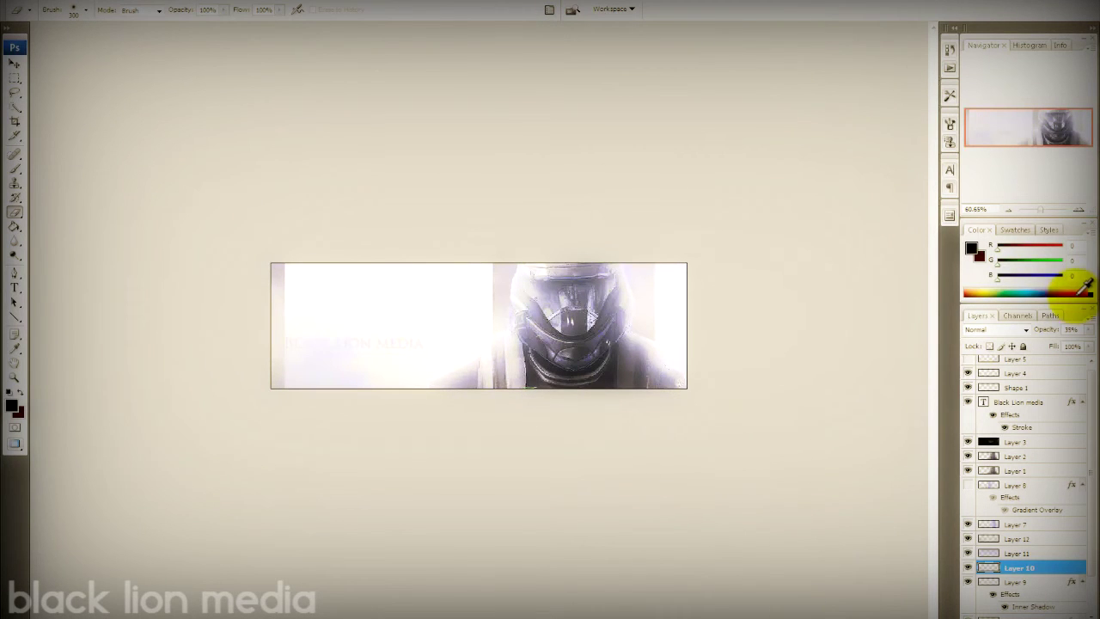
In Blending Options, swap the title's Inner Shadow for a recoloured Outer Glow, zoomed out to about 45%.
left_click_drag(1044, 209, 1037, 209)
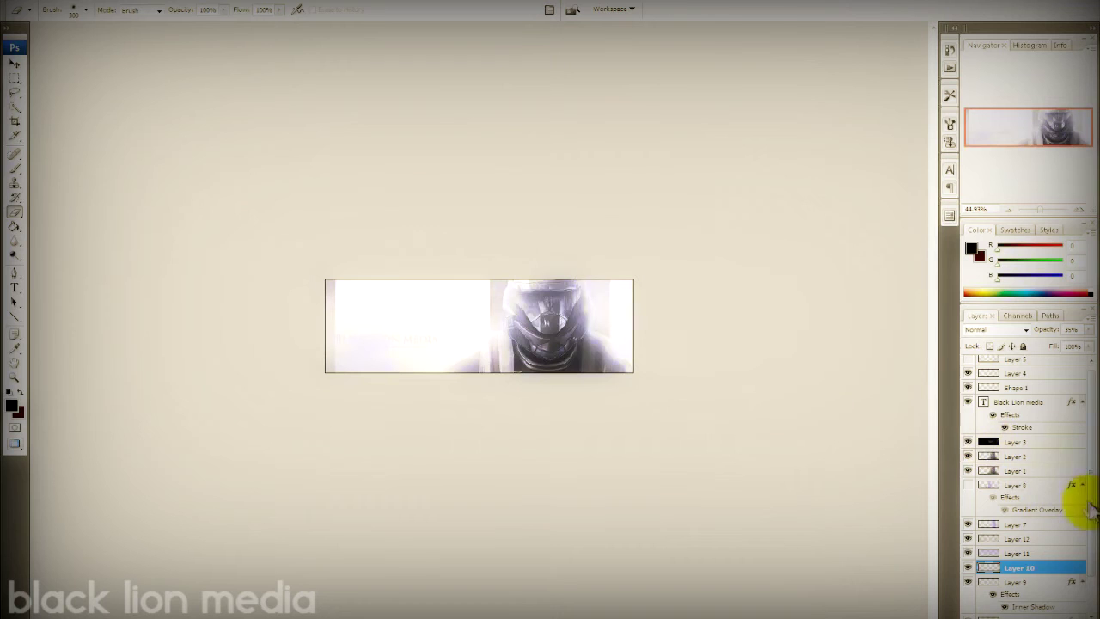
left_click(90, 11)
left_click(283, 97)
left_click(146, 395)
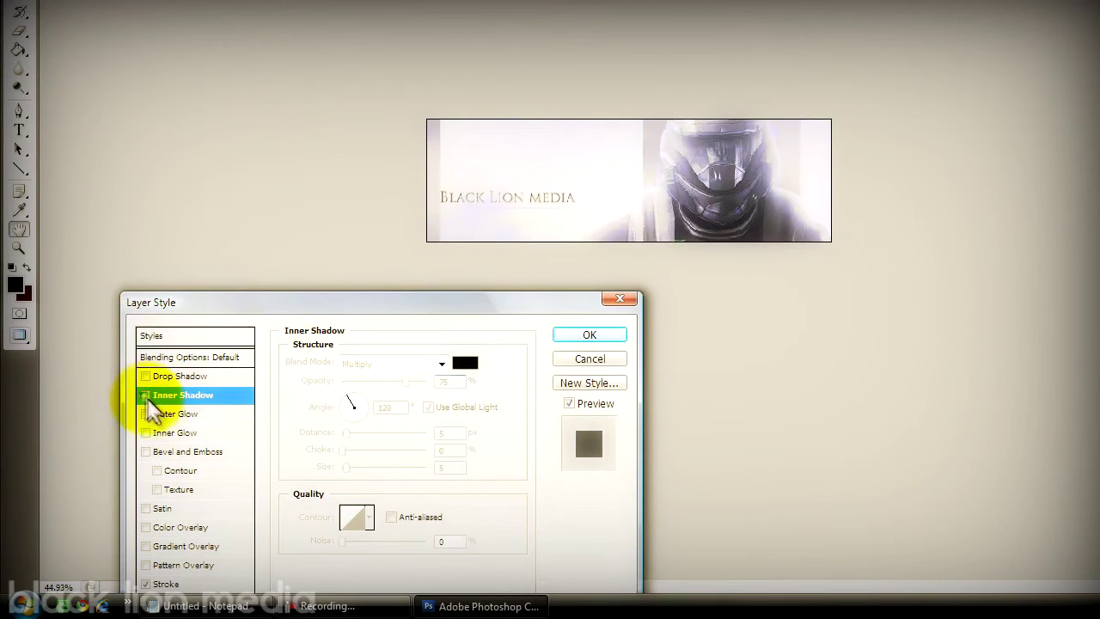
left_click(176, 414)
left_click(316, 418)
left_click(542, 450)
left_click(528, 336)
left_click(662, 327)
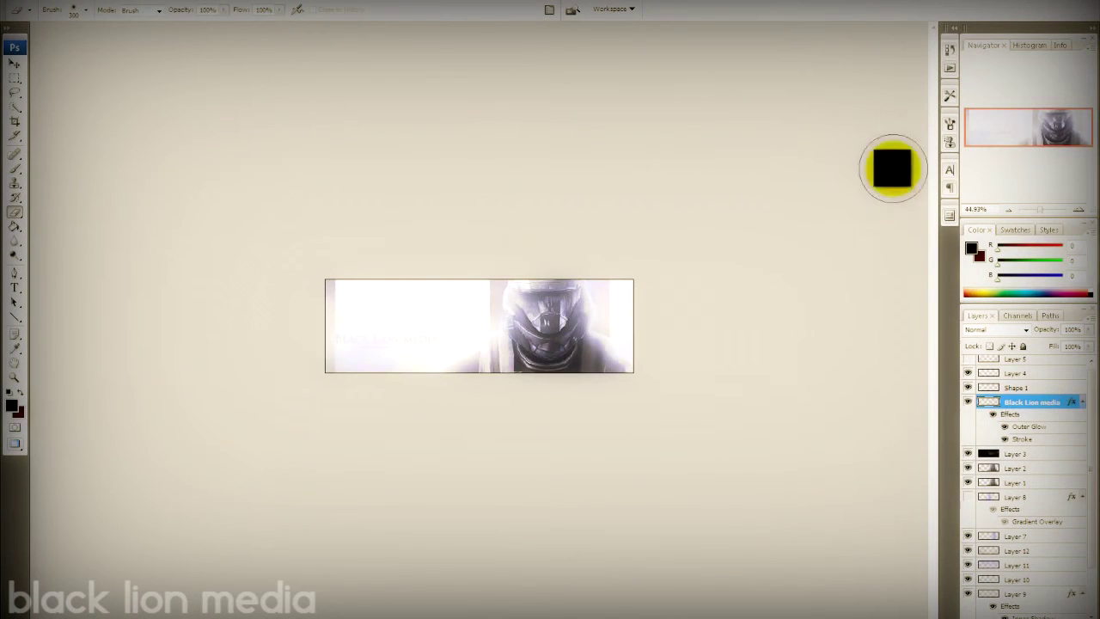
left_click_drag(1042, 210, 1037, 209)
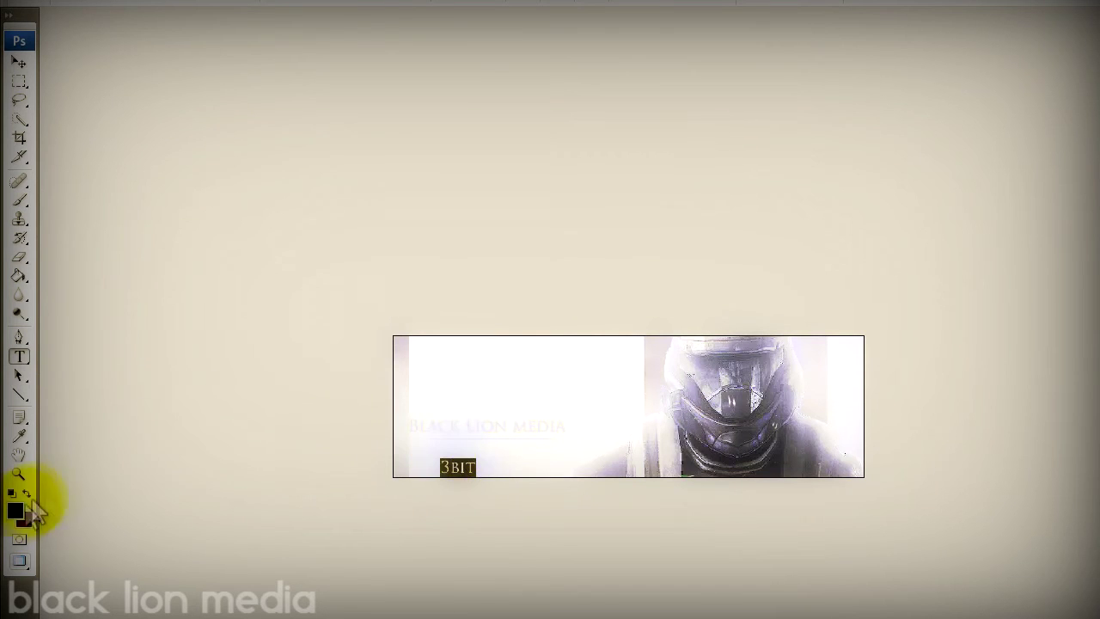
Enlarge the 3BIT font size and move the text below Black Lion Media.
left_click(348, 13)
left_click(346, 131)
left_click(344, 10)
left_click(342, 230)
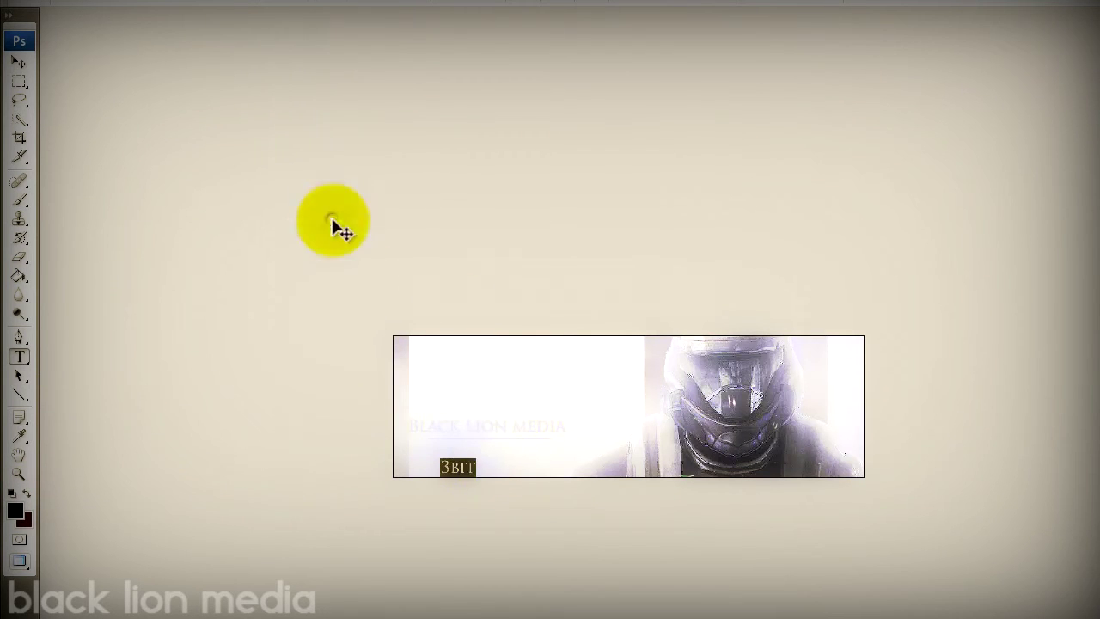
left_click_drag(492, 397, 488, 440)
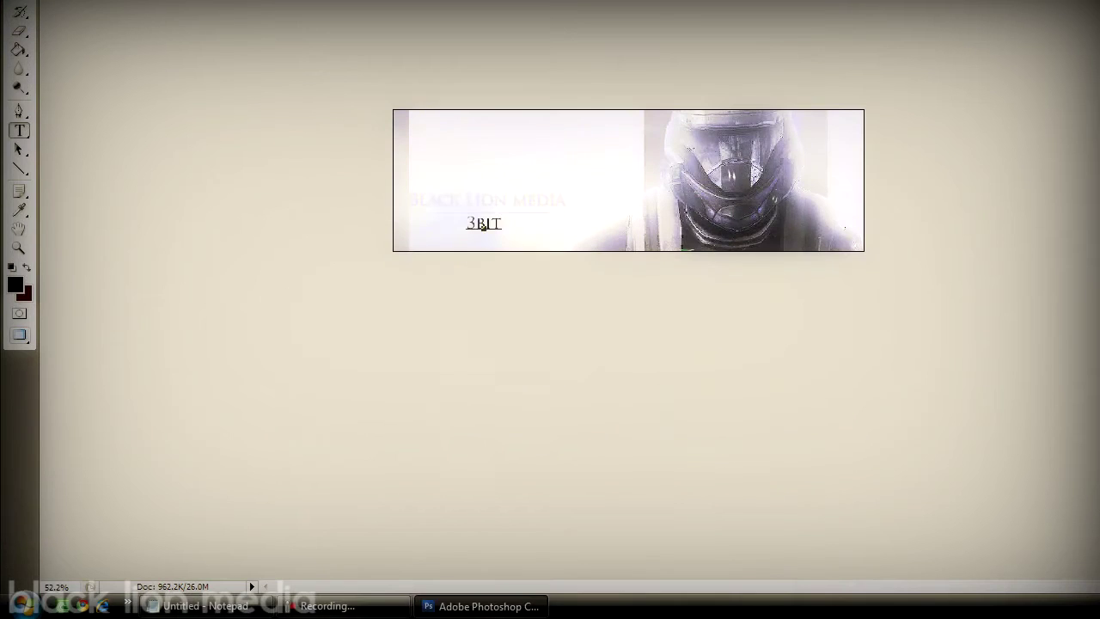
Select the 3BIT text and colour it purple.
left_click(18, 286)
left_click(713, 324)
left_click(19, 129)
double_click(484, 224)
mouse_move(542, 441)
left_mouse_down()
mouse_move(543, 388)
mouse_move(537, 396)
left_mouse_up()
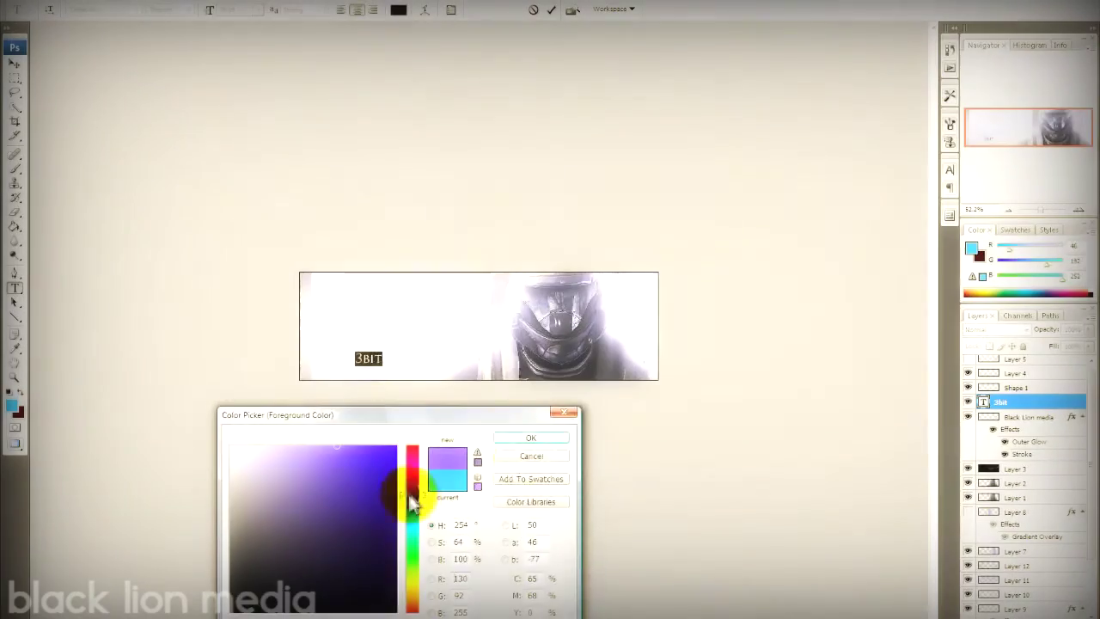
left_click(676, 330)
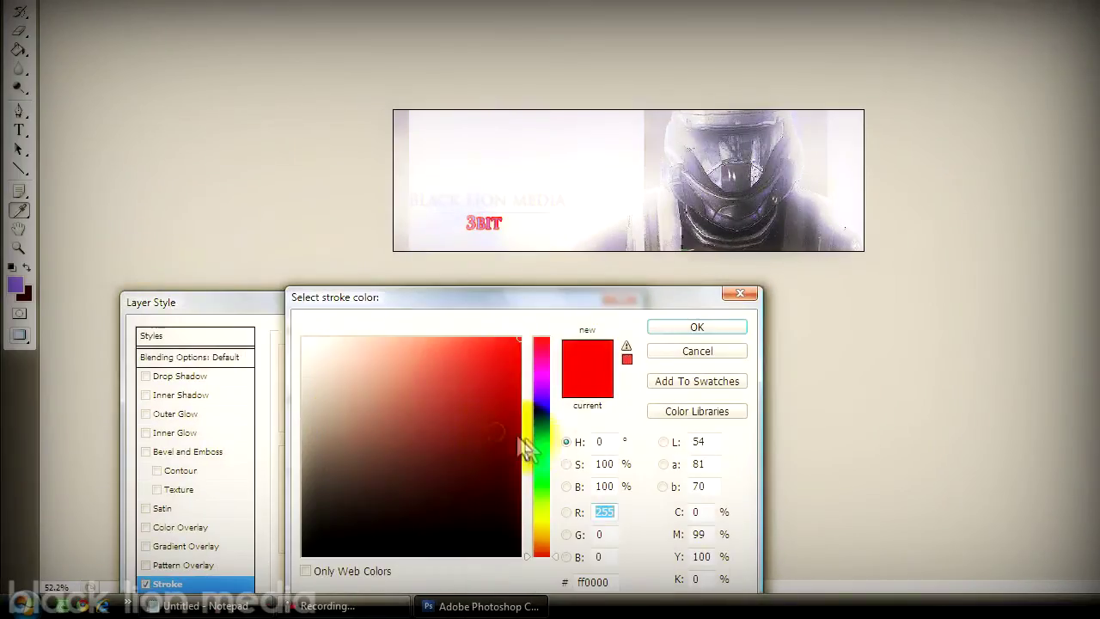
Give 3BIT a lavender Stroke and a purple Outer Glow.
mouse_move(521, 441)
left_mouse_down()
mouse_move(504, 376)
mouse_move(491, 369)
mouse_move(526, 393)
mouse_move(425, 339)
left_mouse_up()
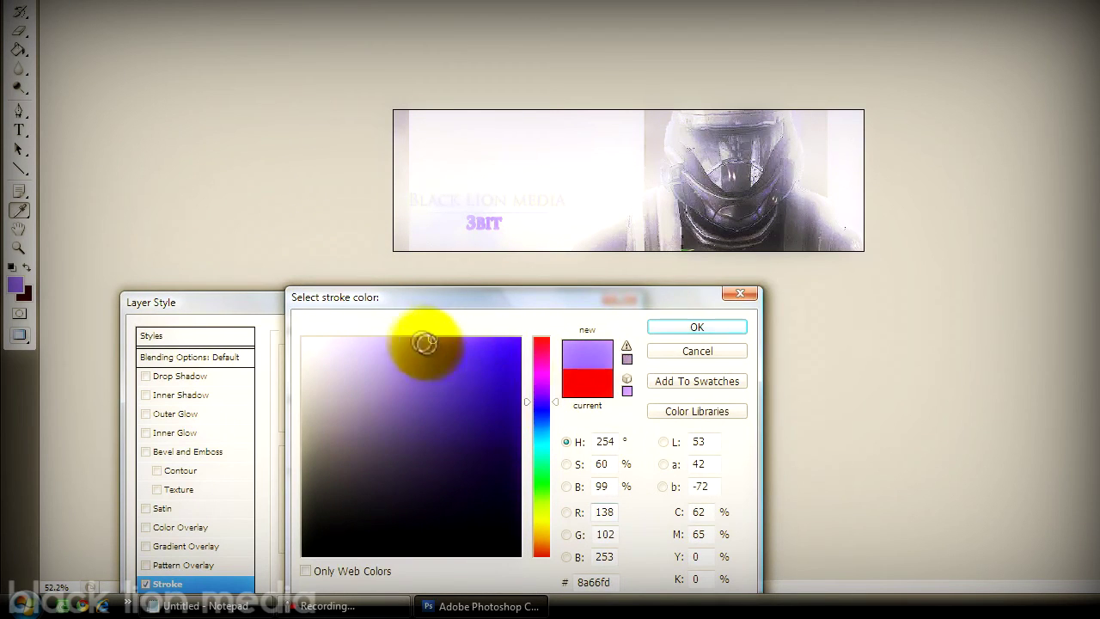
key("Return")
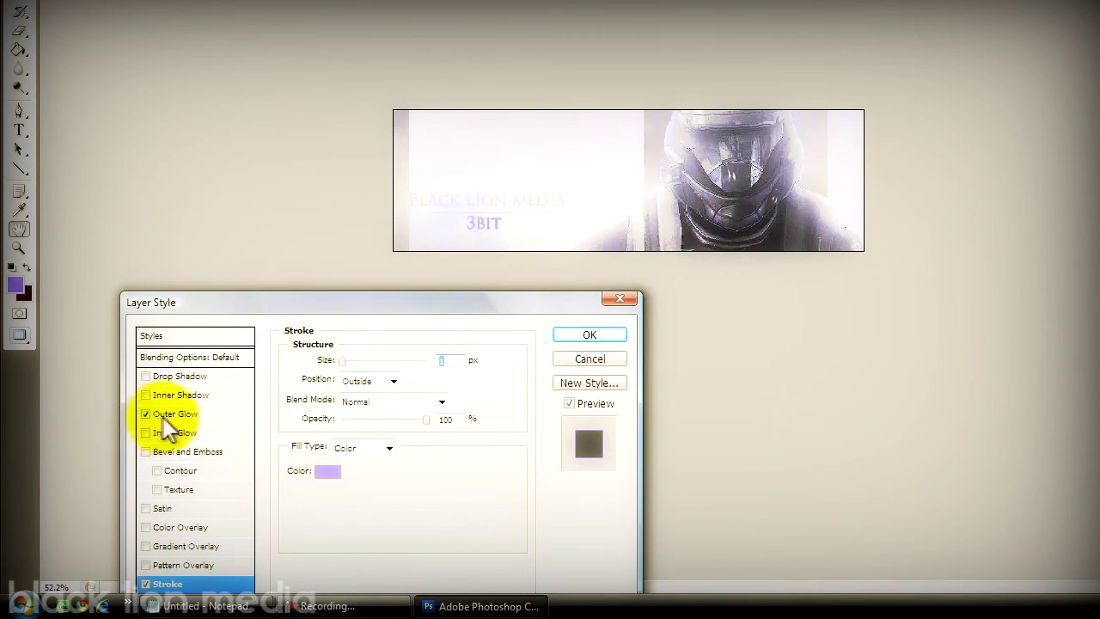
left_click(163, 417)
left_click(319, 418)
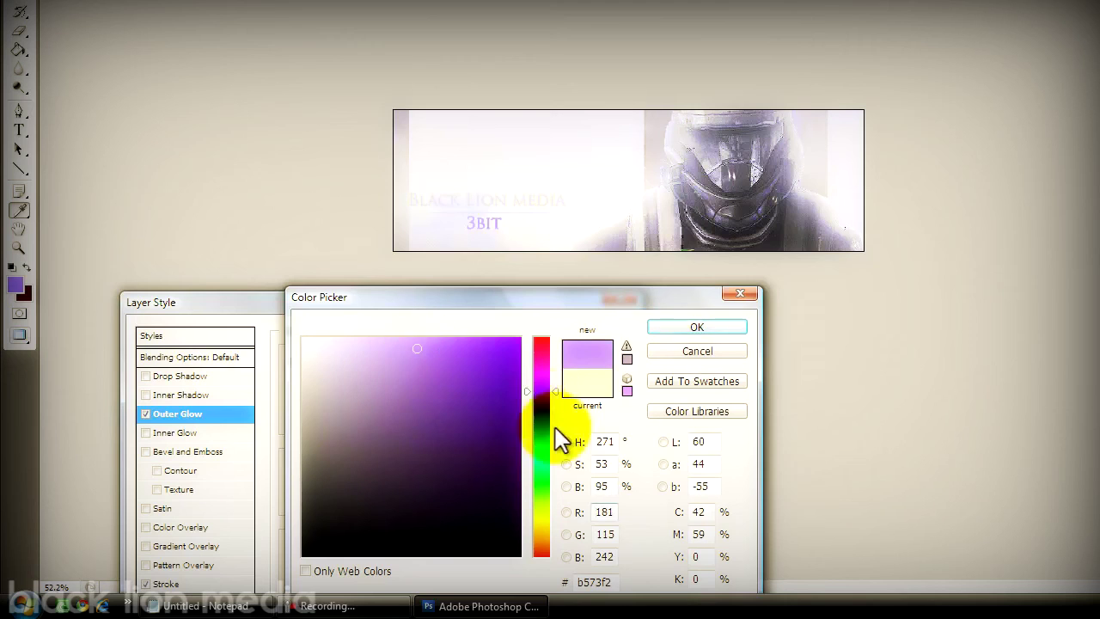
left_click(556, 427)
left_click(695, 328)
key("Return")
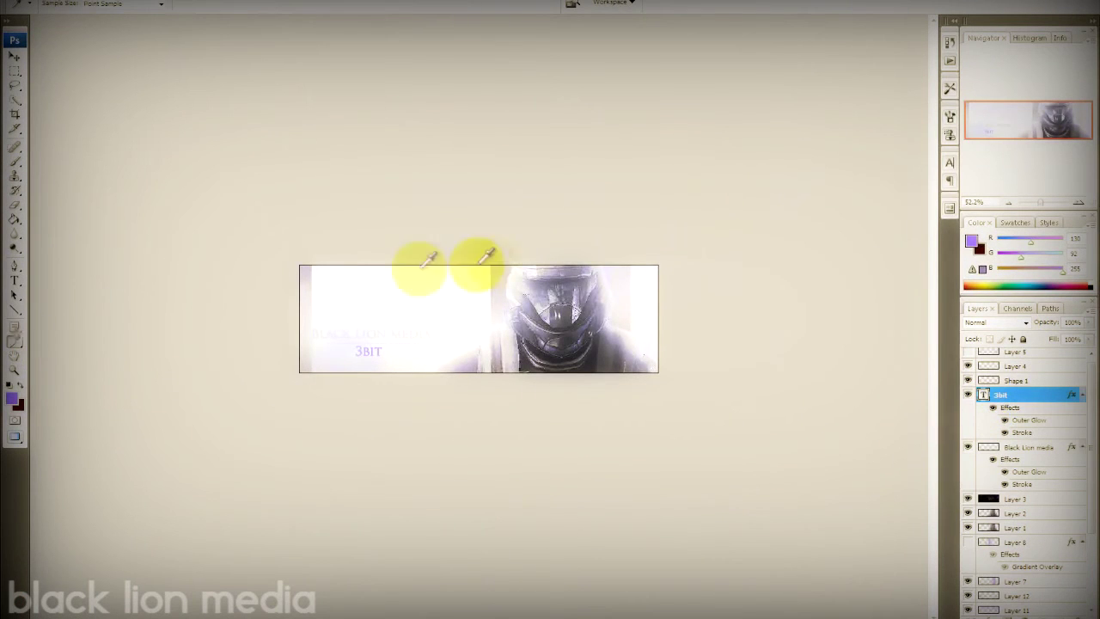
Lighten the 3BIT text colour and update its Outer Glow colour.
left_click(19, 404)
key("Return")
left_click(107, 2)
left_click(263, 98)
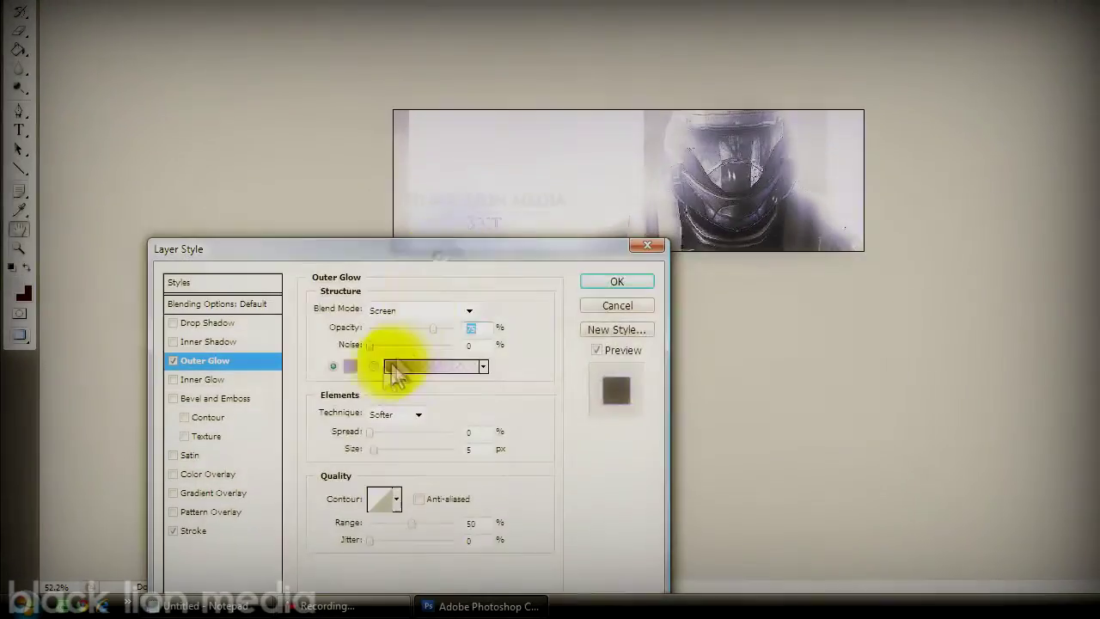
left_click(331, 502)
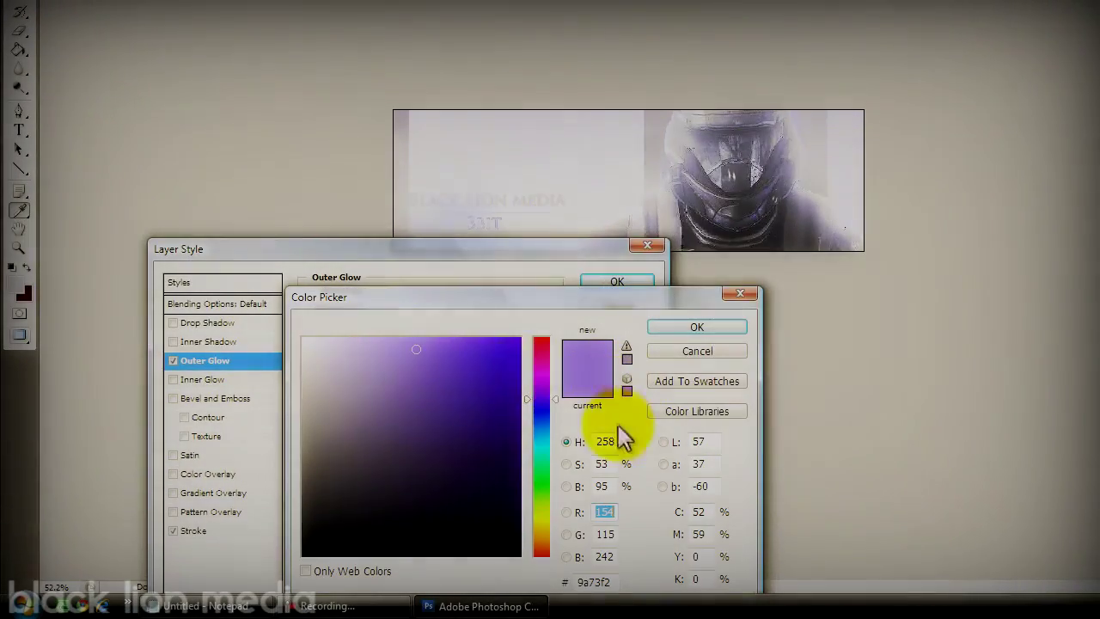
left_click(698, 326)
left_click(617, 282)
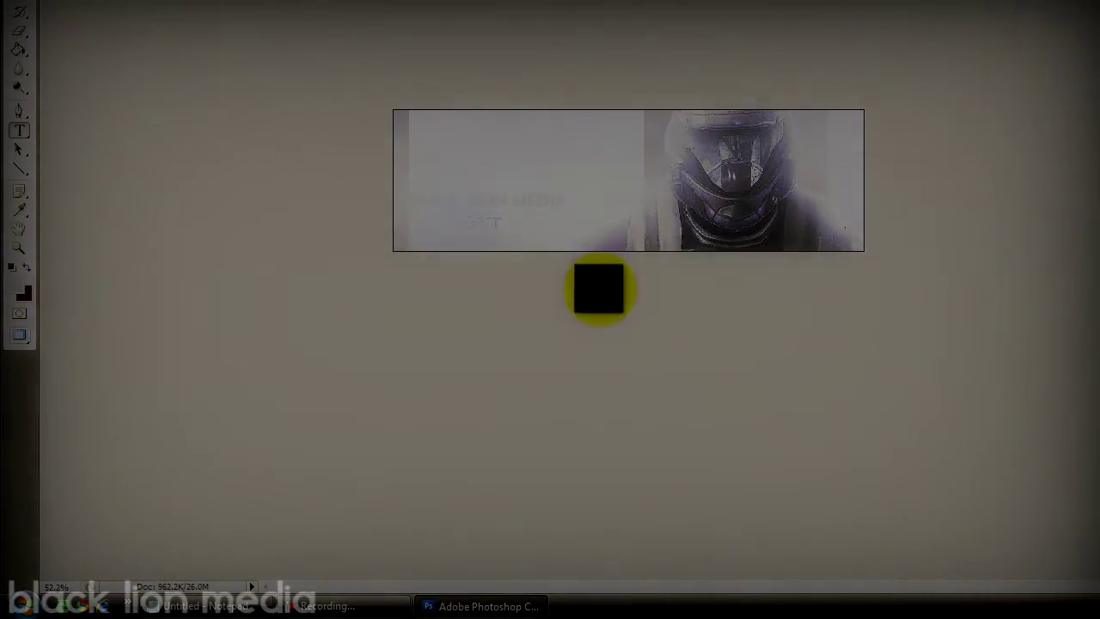
Reopen the 3BIT Stroke settings to change the stroke colour.
left_click(129, 2)
left_click(358, 5)
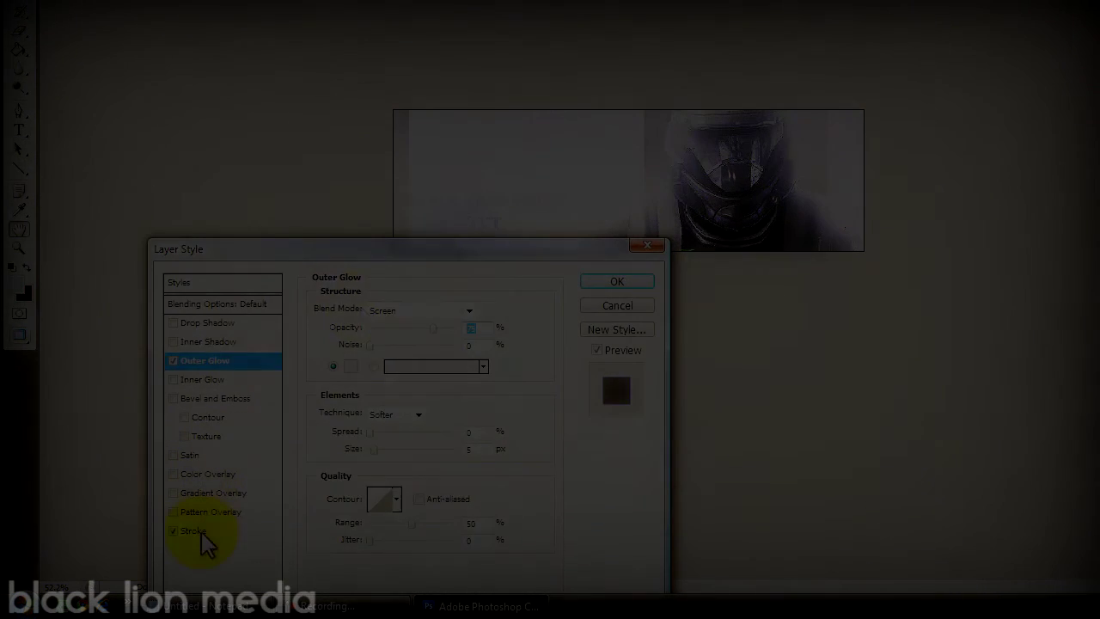
left_click(356, 412)
left_click(717, 327)
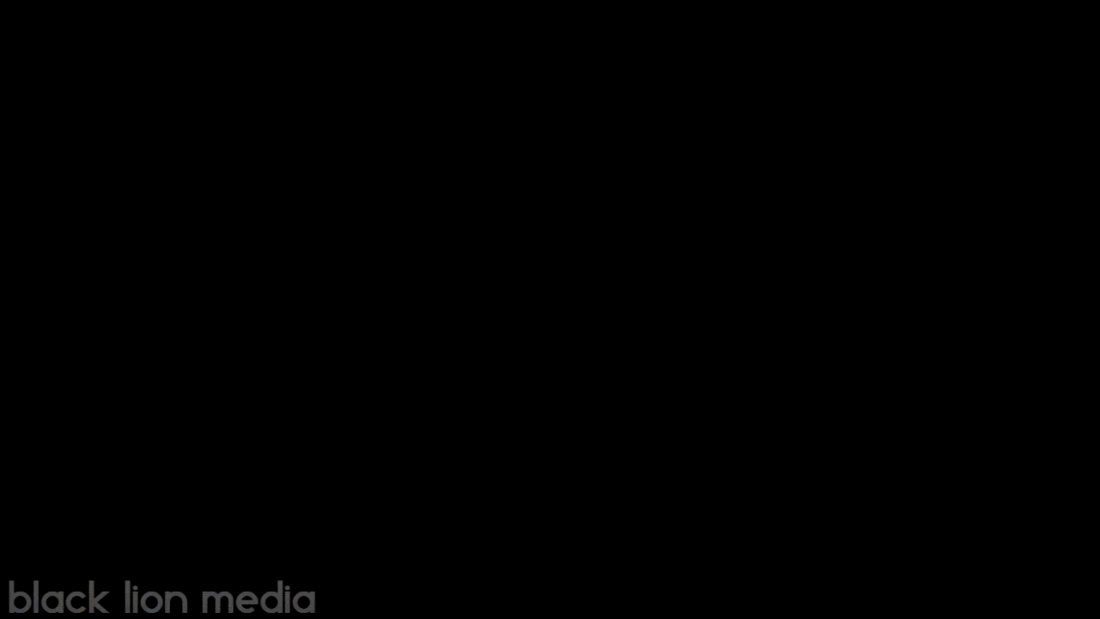